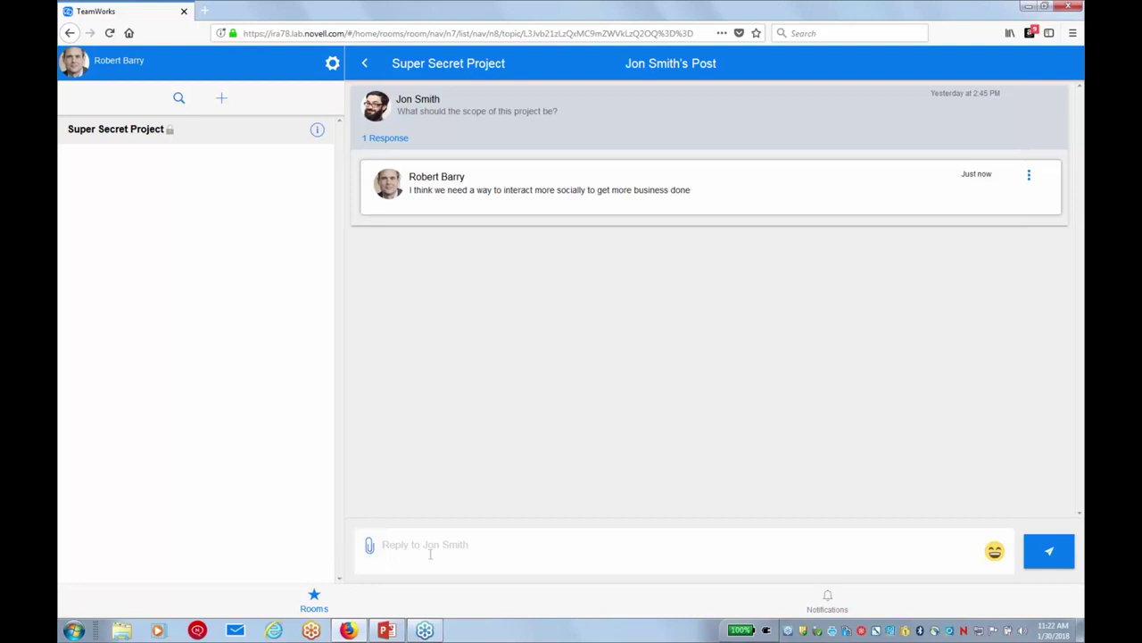
Return to the Super Secret Project room and review its details, notification settings and member list.
{"action": "left_click", "coordinate": [142, 132]}
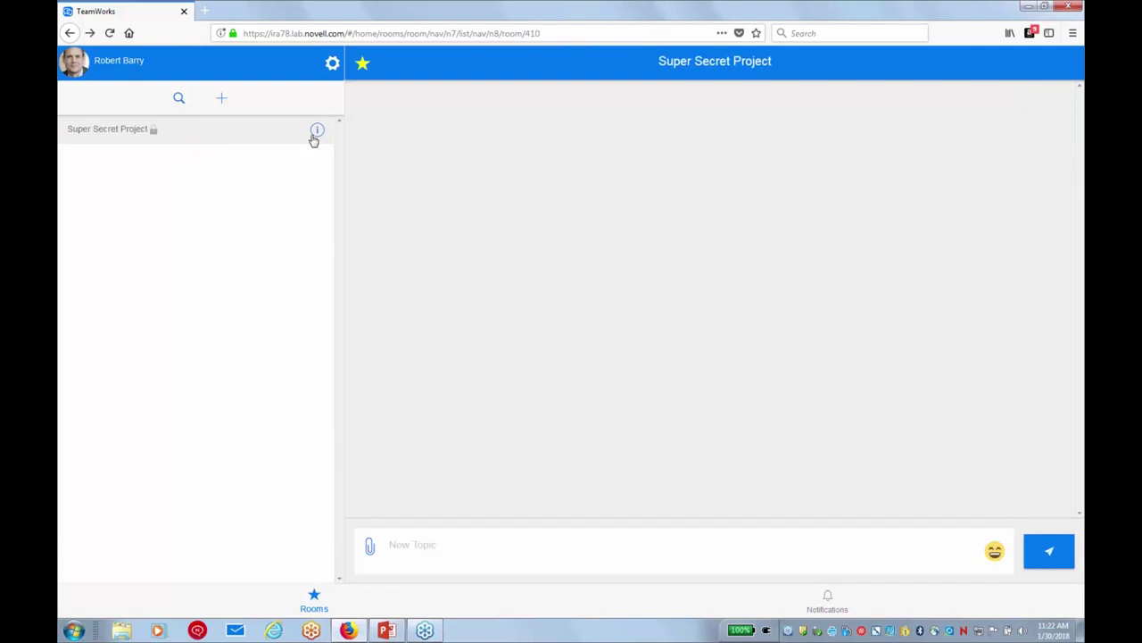
{"action": "left_click", "coordinate": [317, 132]}
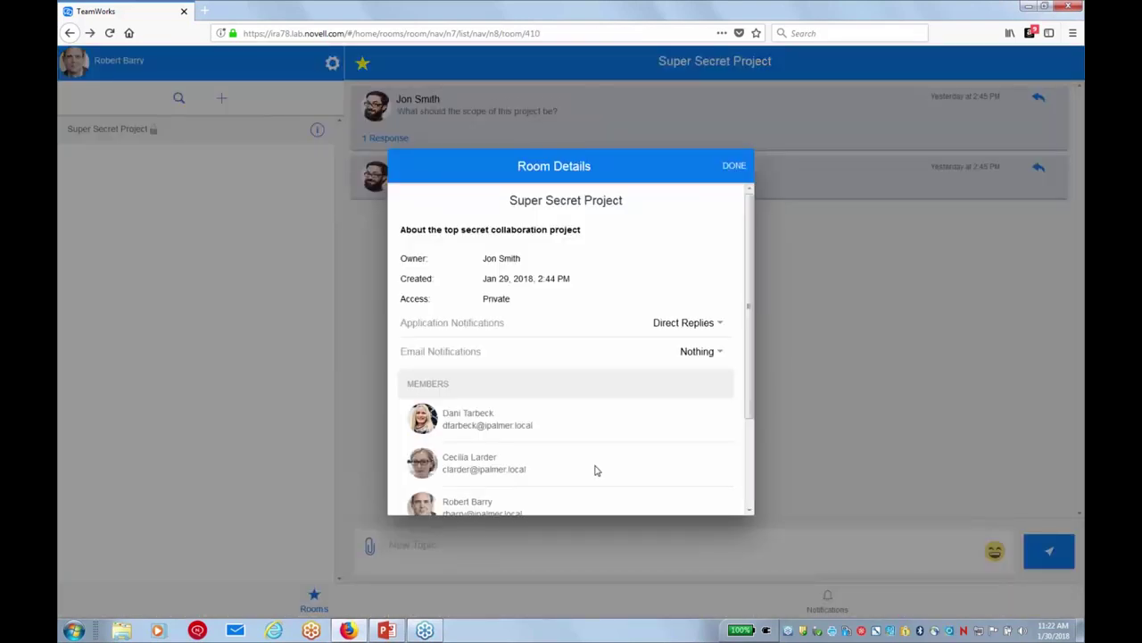
{"action": "mouse_move", "coordinate": [749, 393]}
{"action": "left_mouse_down"}
{"action": "mouse_move", "coordinate": [737, 490]}
{"action": "mouse_move", "coordinate": [740, 390]}
{"action": "mouse_move", "coordinate": [739, 414]}
{"action": "left_mouse_up"}
{"action": "scroll", "coordinate": [739, 414], "scroll_direction": "down", "scroll_amount": 2}
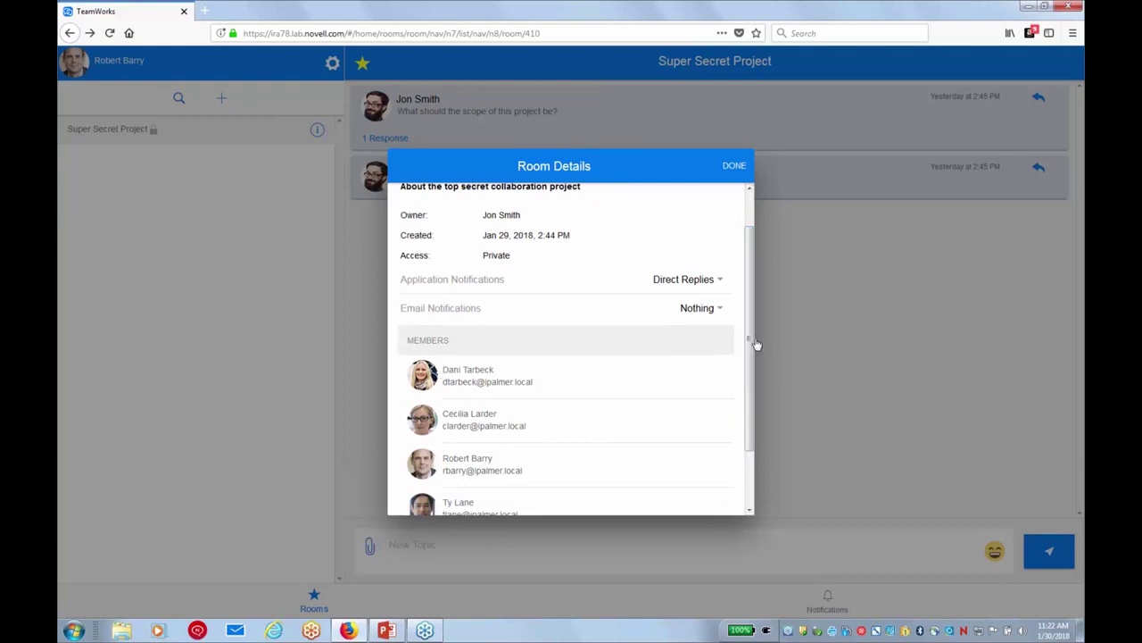
{"action": "left_click_drag", "start_coordinate": [741, 377], "coordinate": [740, 288]}
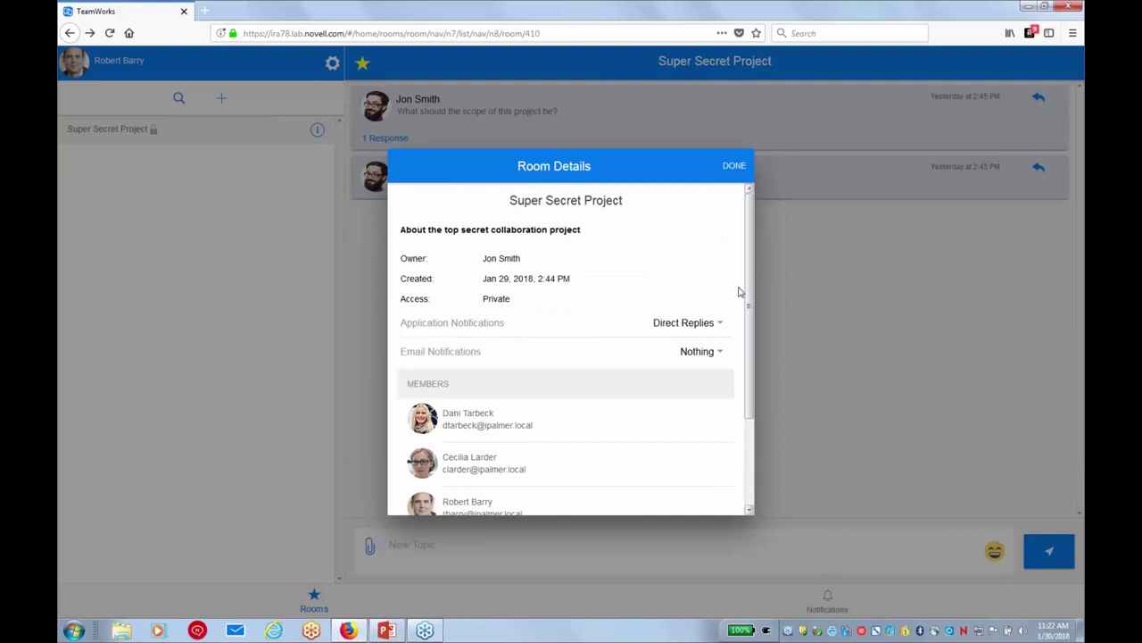
{"action": "left_click", "coordinate": [728, 172]}
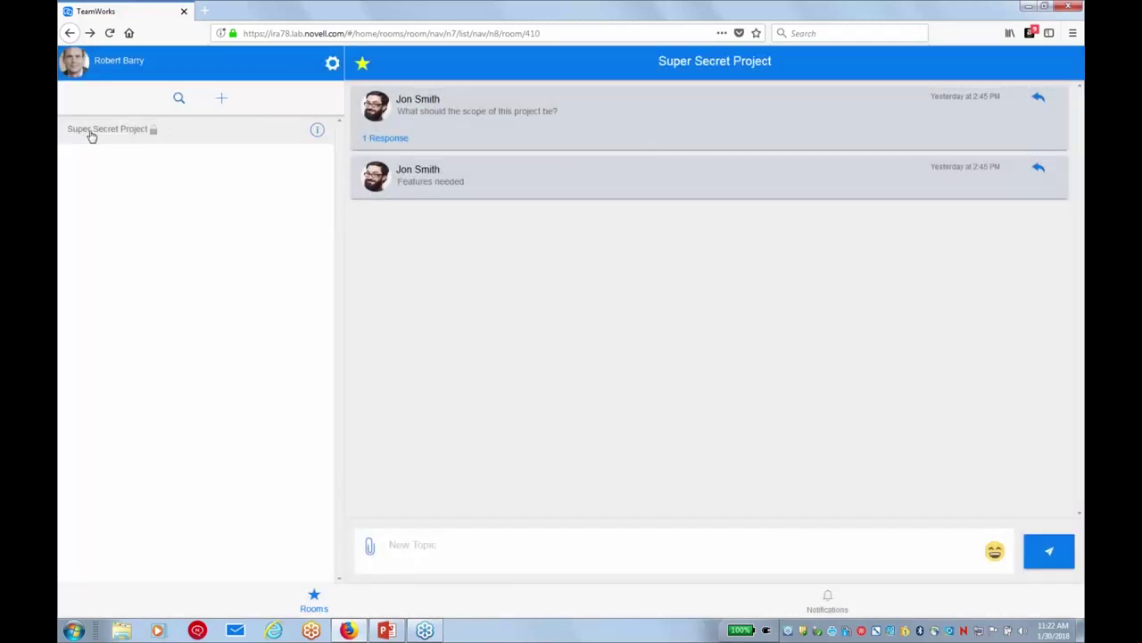
Start a new room named "TeamWork Demo" with the description "Ways to effectively demo TeamWorks".
{"action": "left_click", "coordinate": [221, 99]}
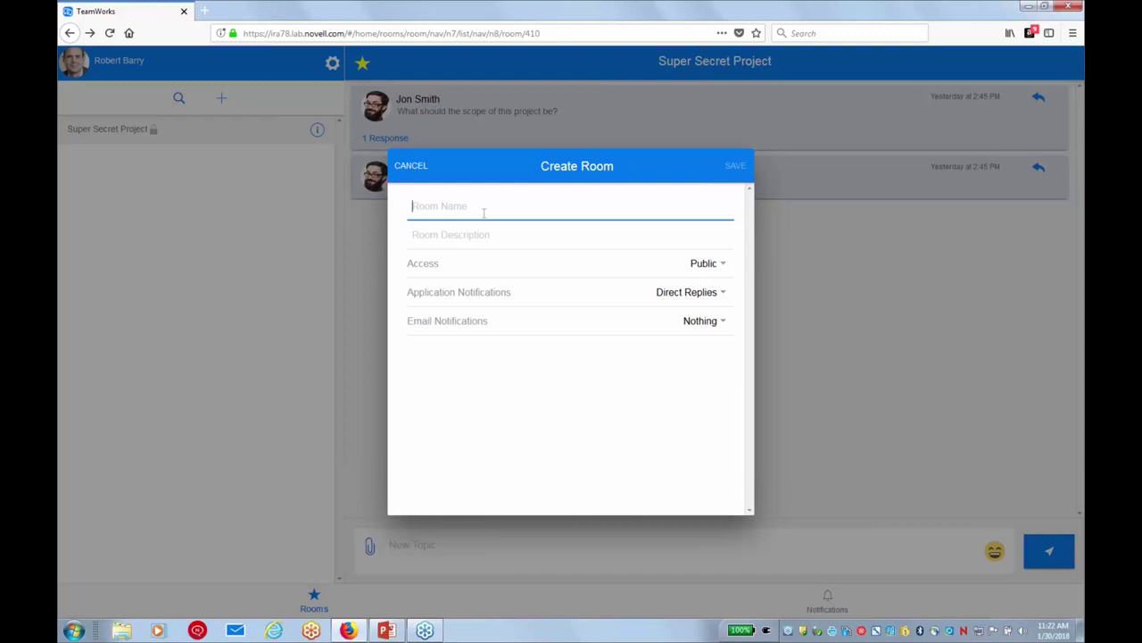
{"action": "type", "text": "TeamWork Demo"}
{"action": "key", "text": "Tab"}
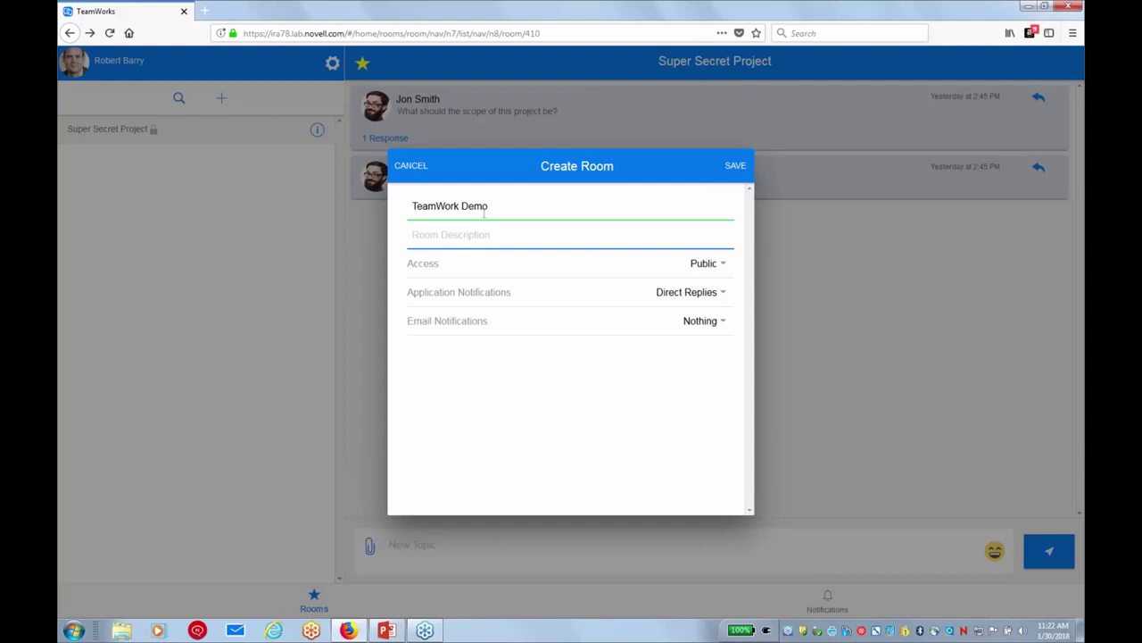
{"action": "type", "text": "Wys"}
{"action": "key", "text": "BackSpace"}
{"action": "type", "text": "ays to deff"}
{"action": "key", "text": "BackSpace"}
{"action": "key", "text": "BackSpace"}
{"action": "type", "text": "effectively demo Teamwo"}
{"action": "key", "text": "BackSpace"}
{"action": "key", "text": "BackSpace"}
{"action": "type", "text": "Works"}
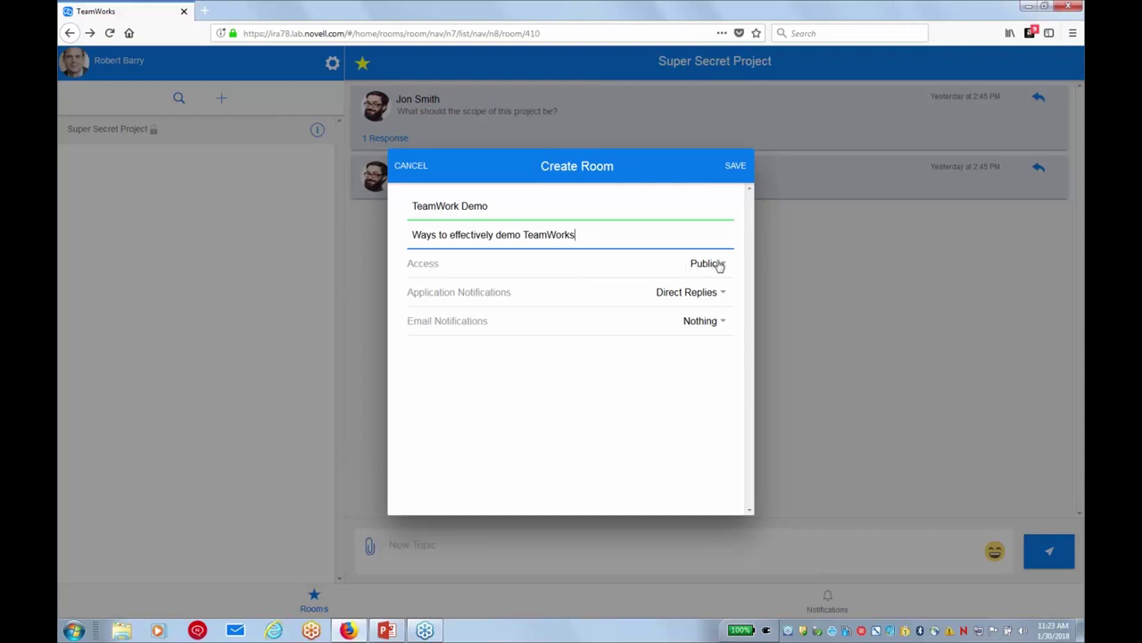
Set the new room's access to Private.
{"action": "left_click", "coordinate": [724, 266]}
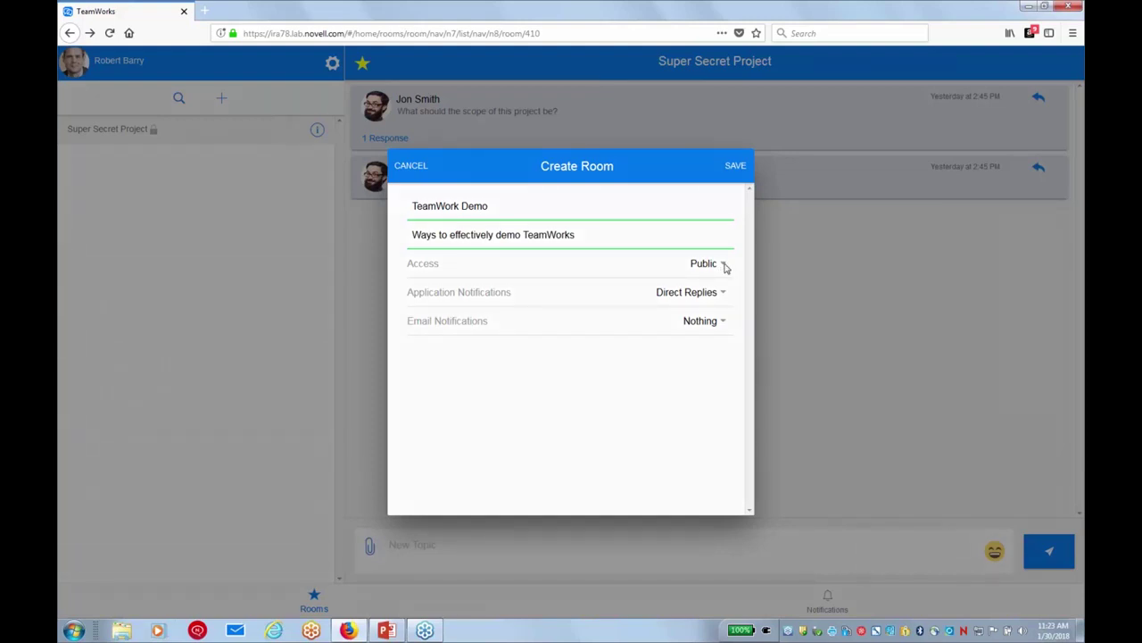
{"action": "left_click", "coordinate": [723, 266]}
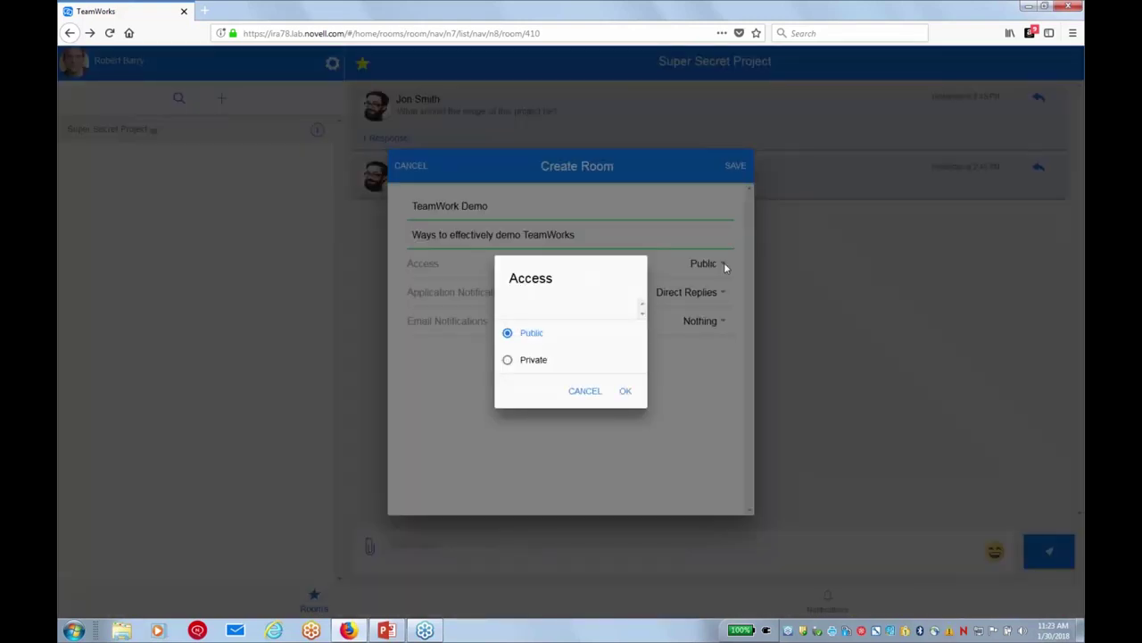
{"action": "left_click", "coordinate": [507, 361]}
{"action": "left_click", "coordinate": [625, 394]}
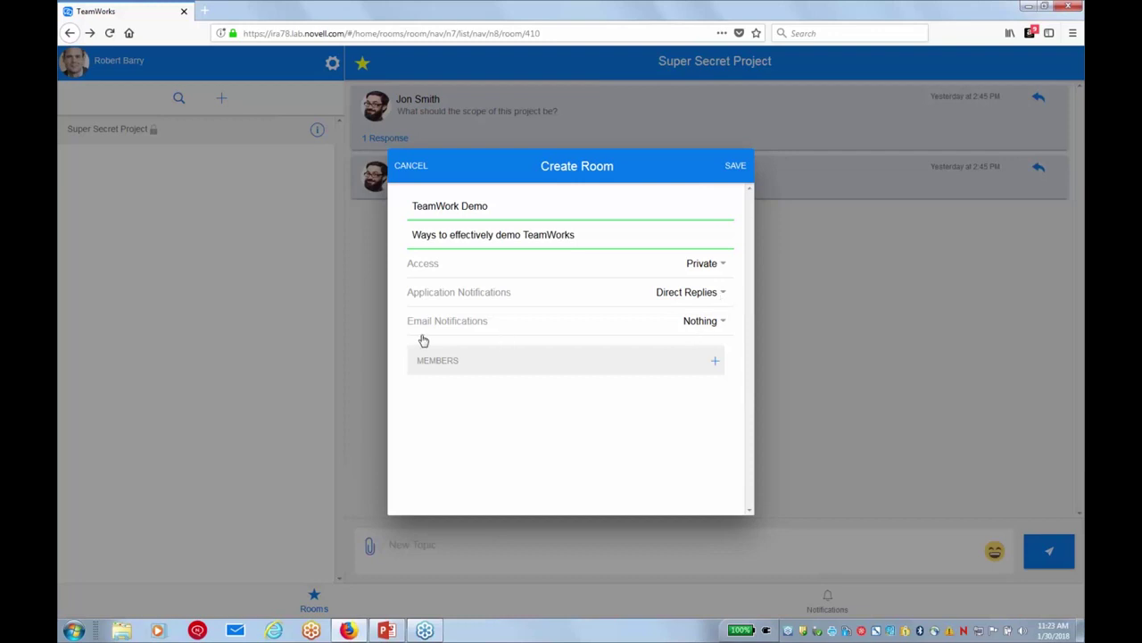
Search the directory for "Da", add the second listed person as a room member, and save the room.
{"action": "left_click", "coordinate": [716, 362]}
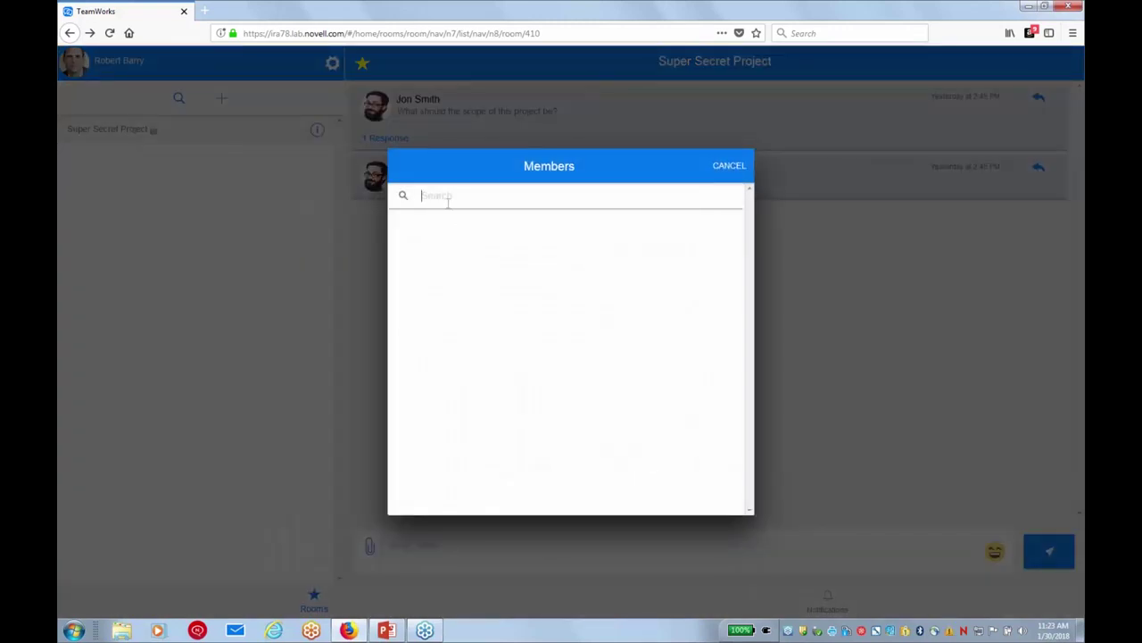
{"action": "type", "text": "Dai"}
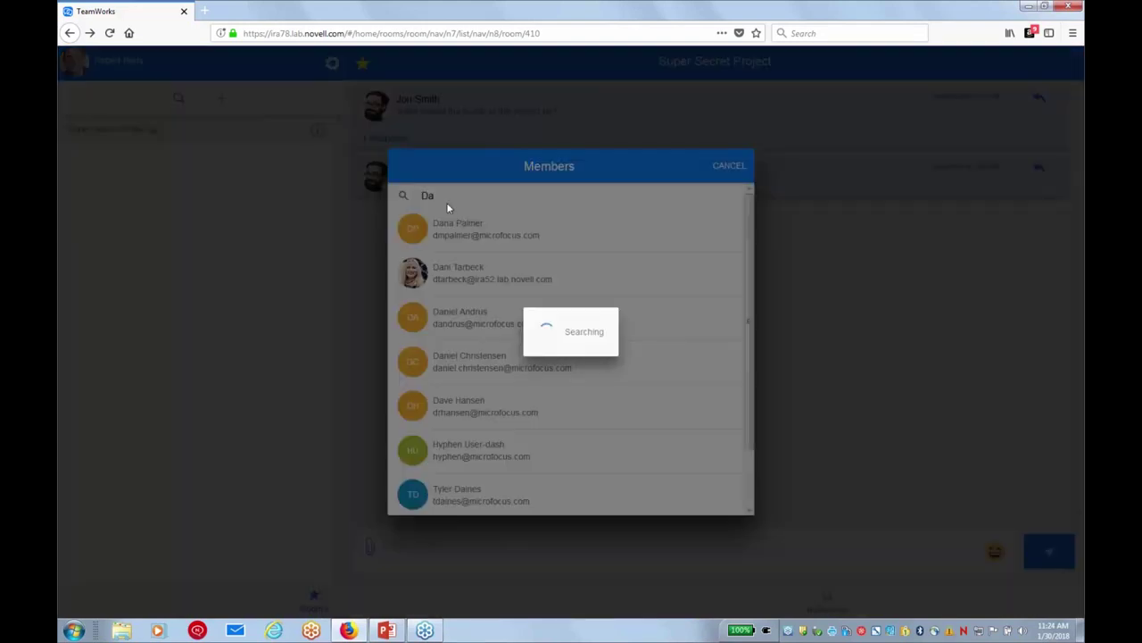
{"action": "key", "text": "BackSpace"}
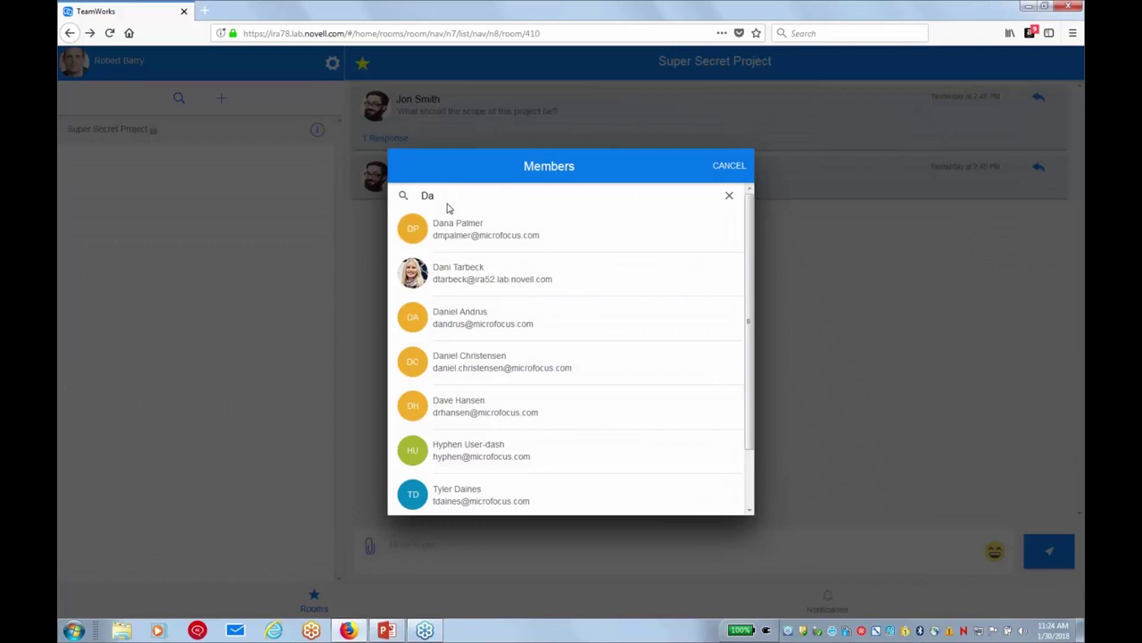
{"action": "left_click", "coordinate": [413, 285]}
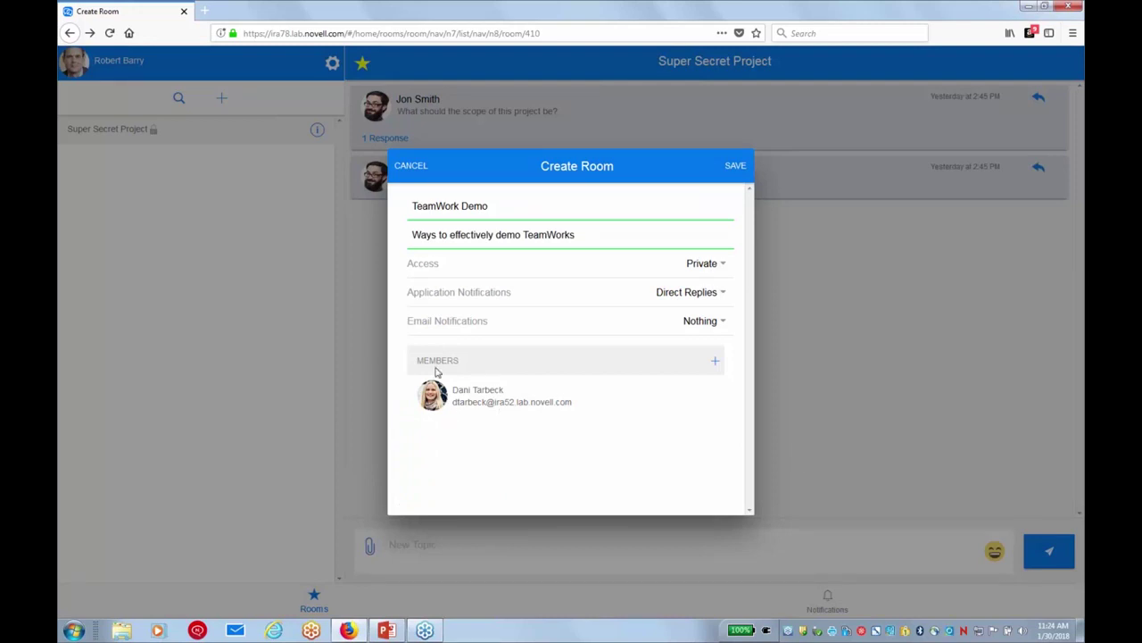
{"action": "left_click", "coordinate": [734, 166]}
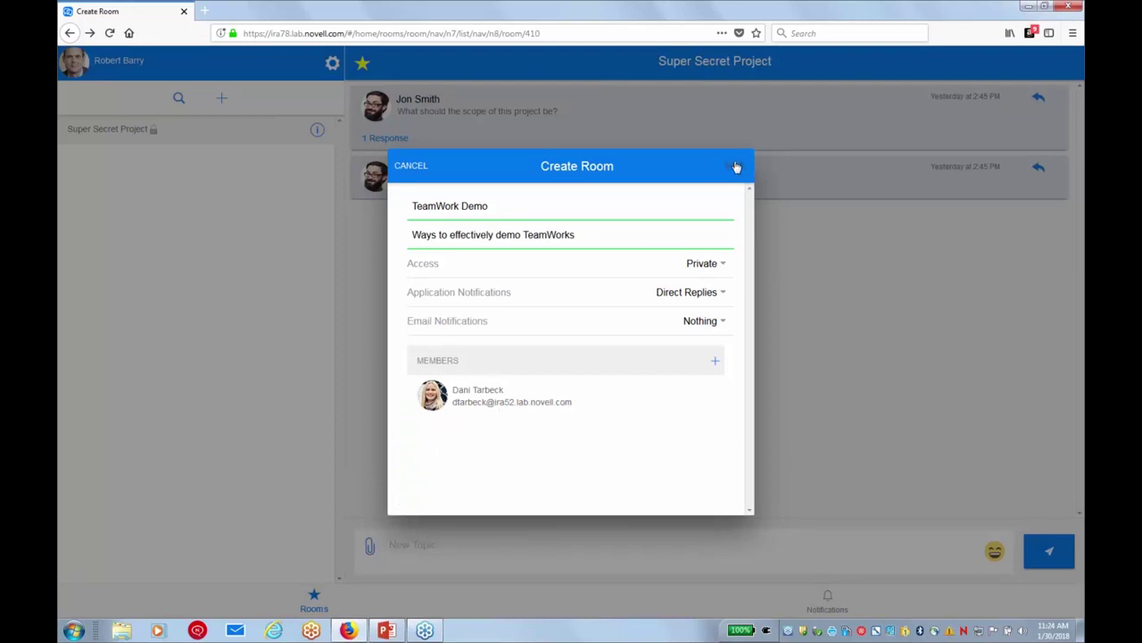
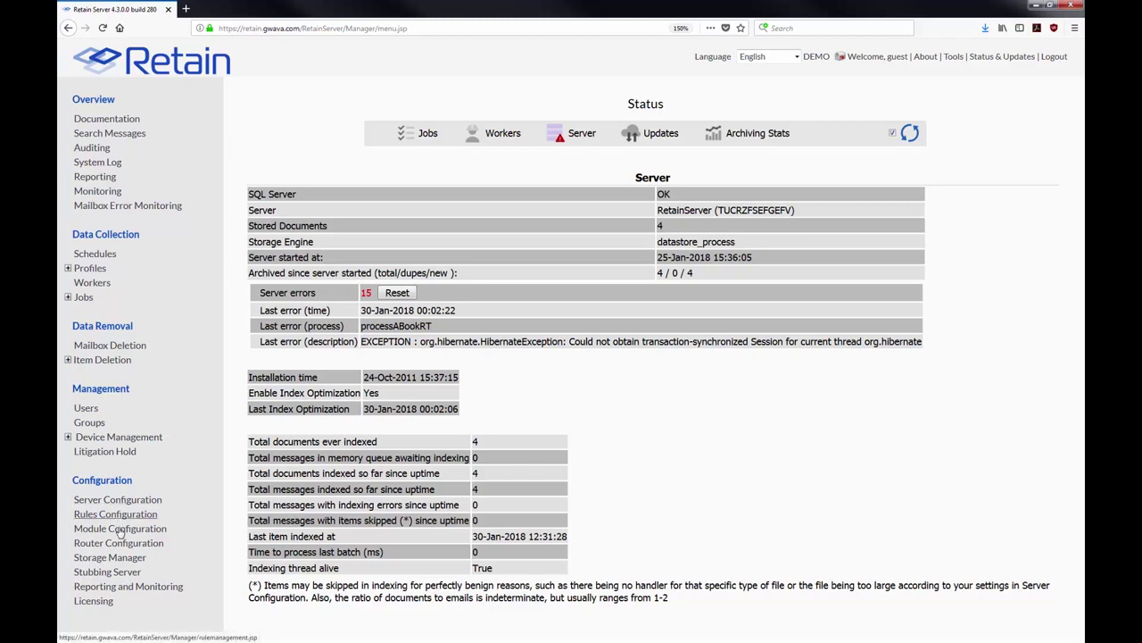
Switch to the Retain server administration and review the Module Configuration and Mailbox Deletion pages.
{"action": "left_click", "coordinate": [120, 528]}
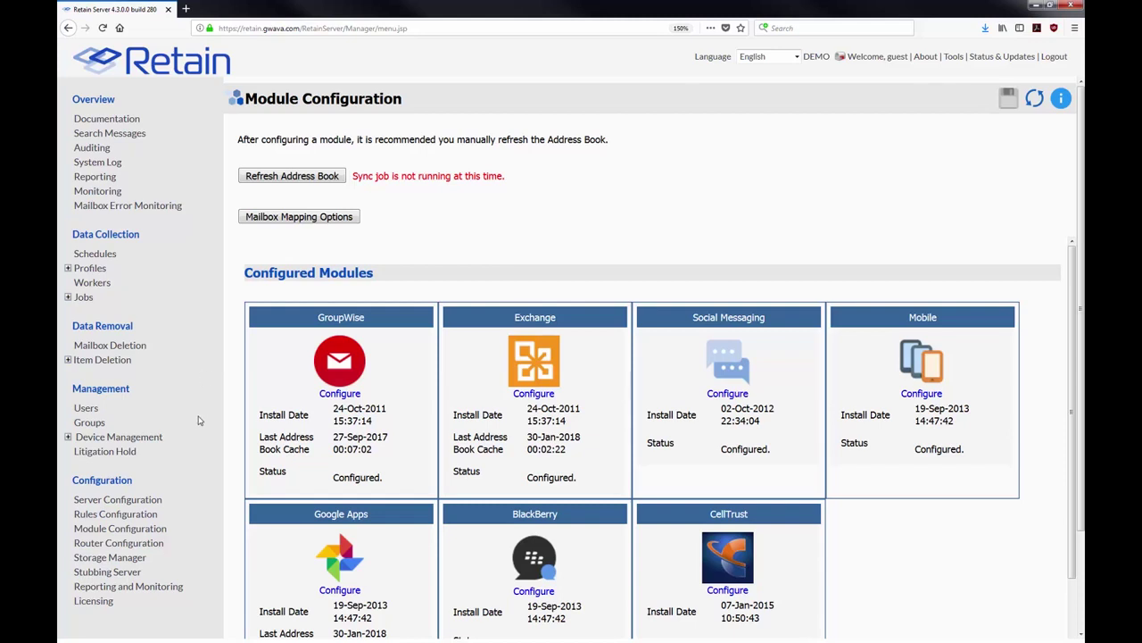
{"action": "left_click", "coordinate": [124, 351]}
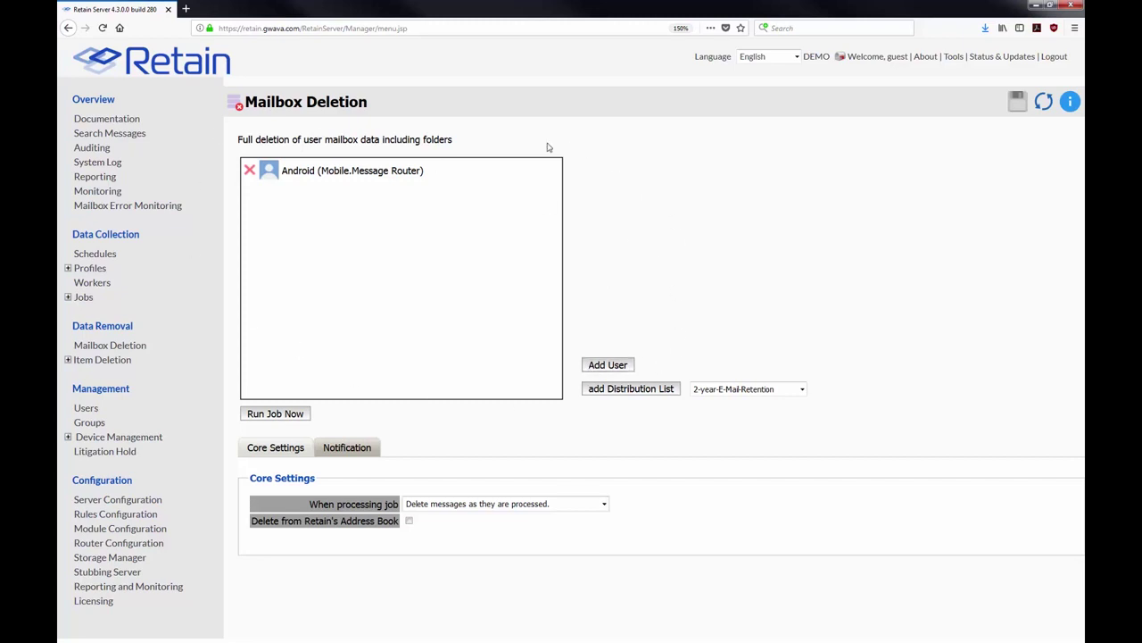
Browse the archived messages and change to the sixth listed GroupWise user's mailbox, showing its Mailbox folder.
{"action": "left_click", "coordinate": [135, 136]}
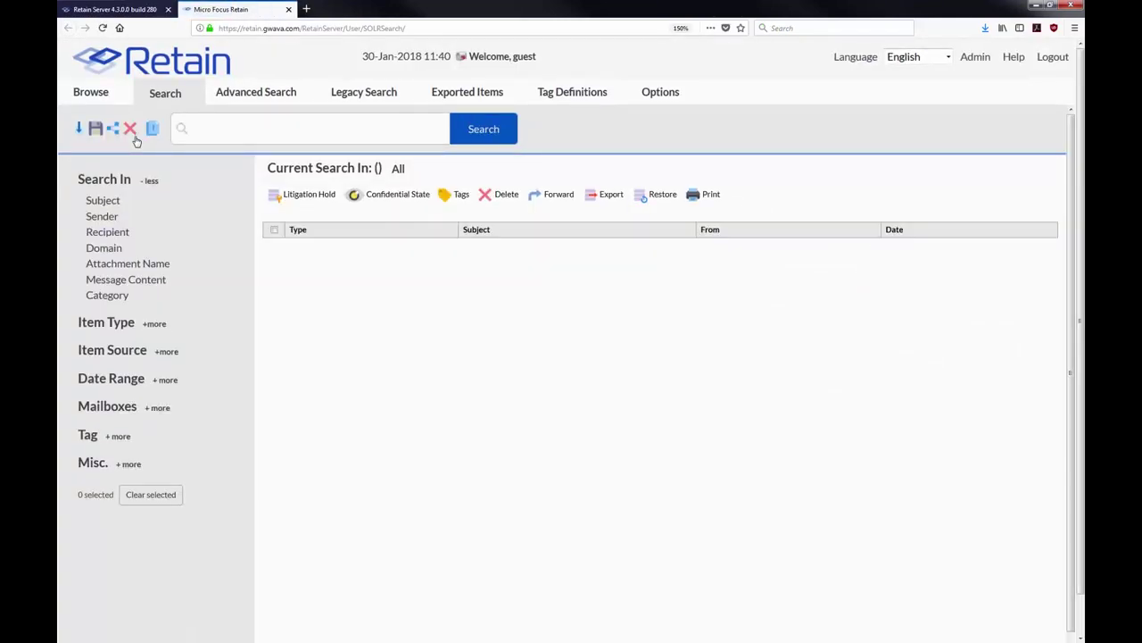
{"action": "left_click", "coordinate": [98, 97]}
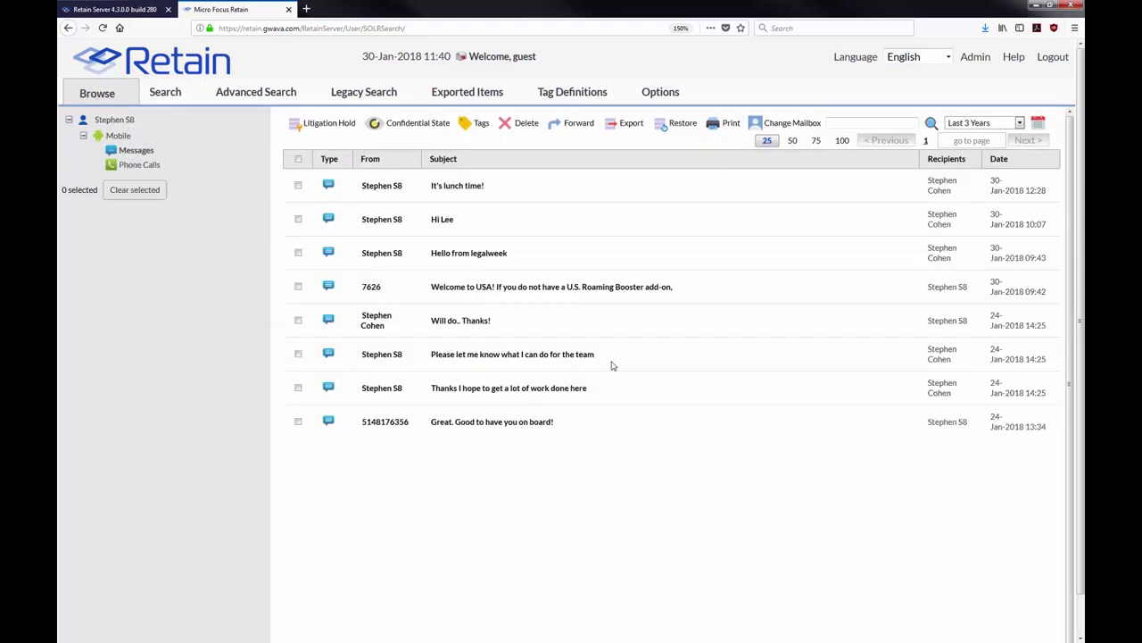
{"action": "left_click", "coordinate": [790, 123]}
{"action": "left_click", "coordinate": [384, 250]}
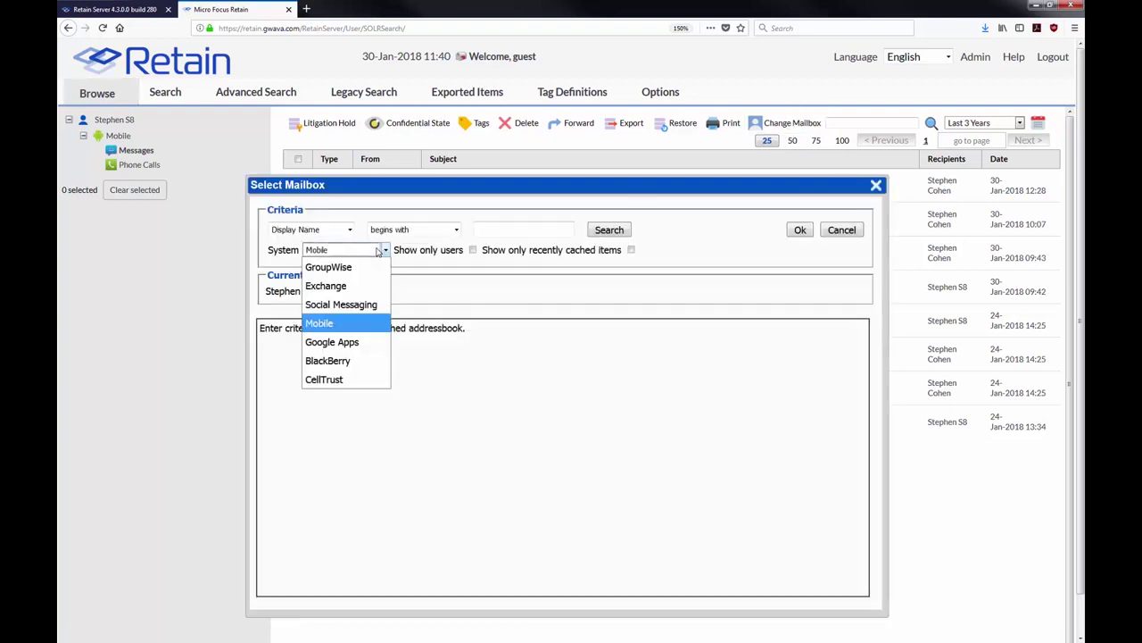
{"action": "left_click", "coordinate": [330, 267]}
{"action": "left_click", "coordinate": [609, 229]}
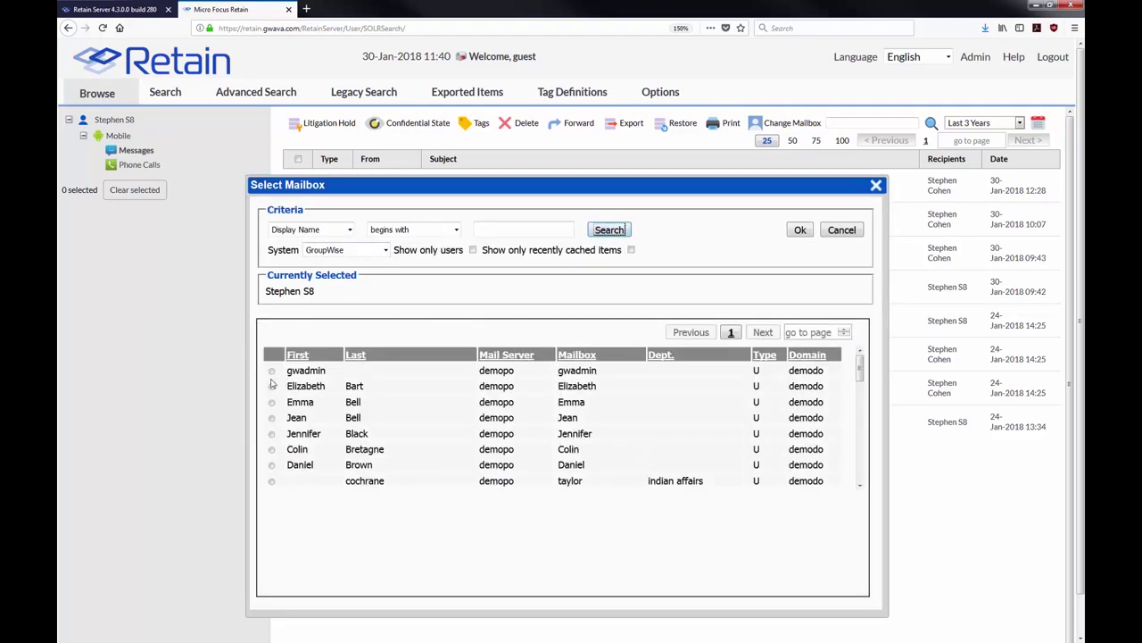
{"action": "left_click", "coordinate": [272, 451]}
{"action": "left_click", "coordinate": [799, 229]}
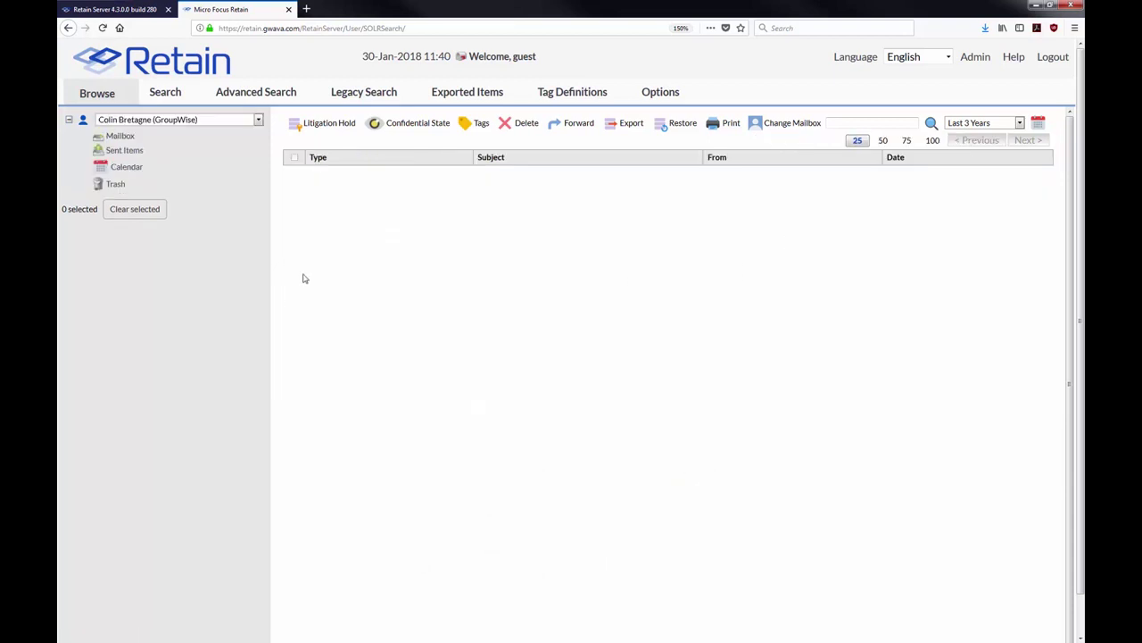
{"action": "left_click", "coordinate": [118, 139]}
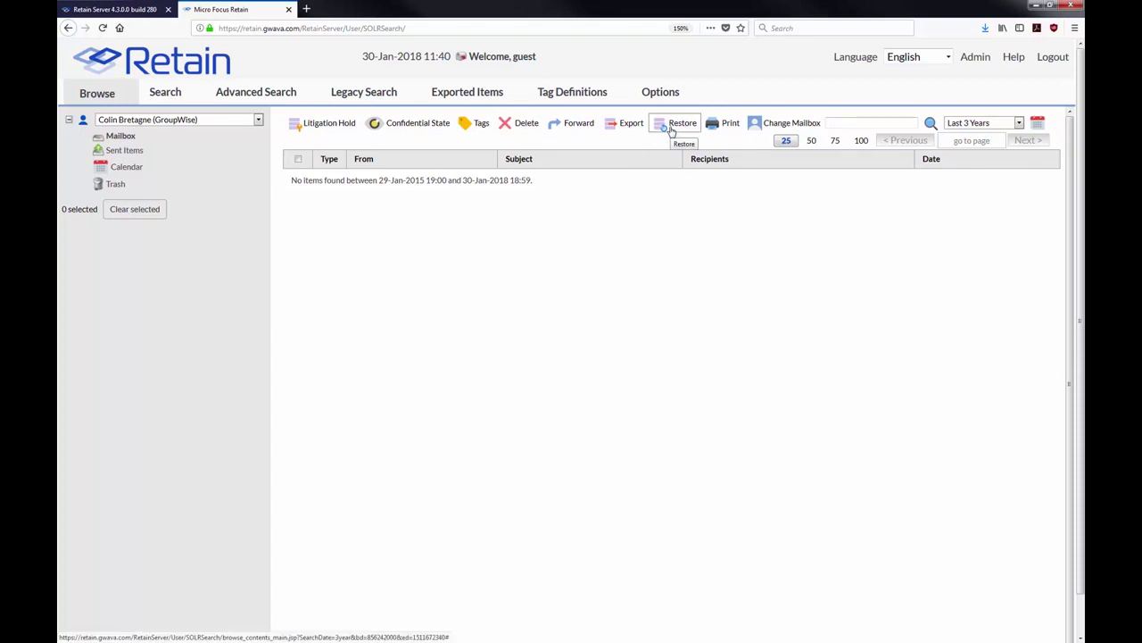
Search the message archive for "test" and refine the query to the suggested term "test note".
{"action": "left_click", "coordinate": [165, 92]}
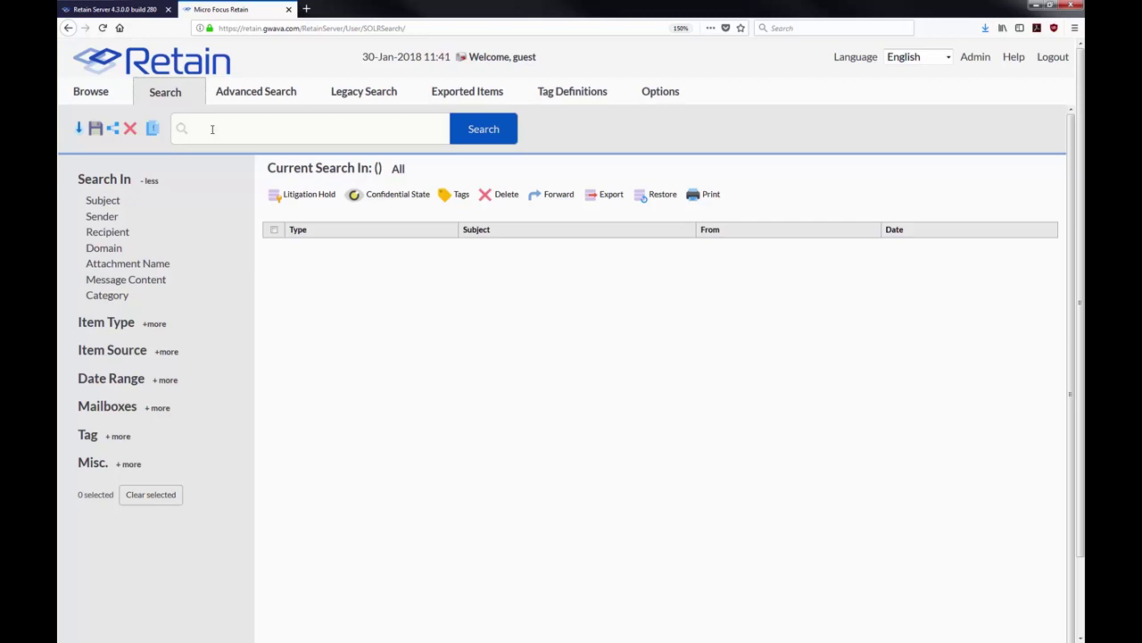
{"action": "left_click", "coordinate": [213, 131]}
{"action": "type", "text": "test"}
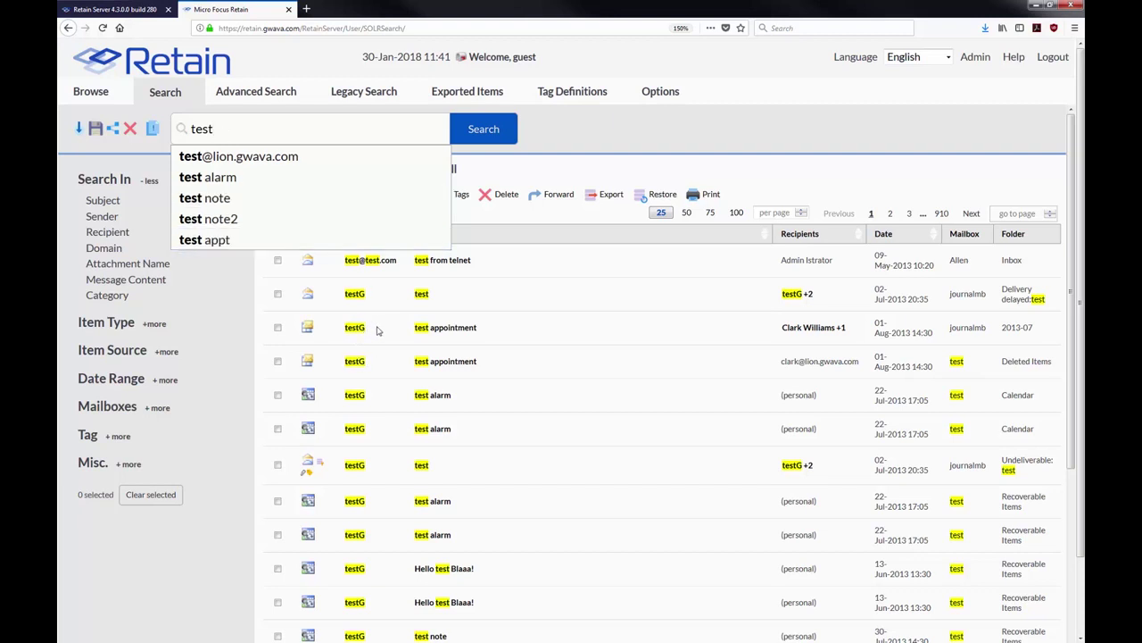
{"action": "left_click", "coordinate": [214, 198]}
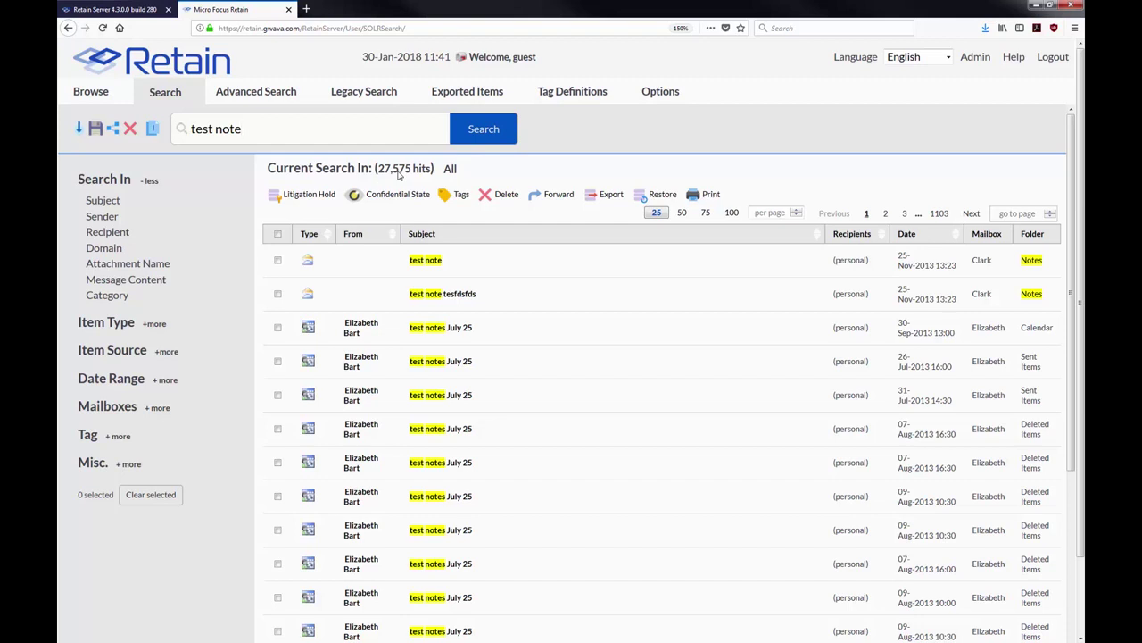
Look through the last page of the search results and return to the first page.
{"action": "left_click", "coordinate": [942, 215]}
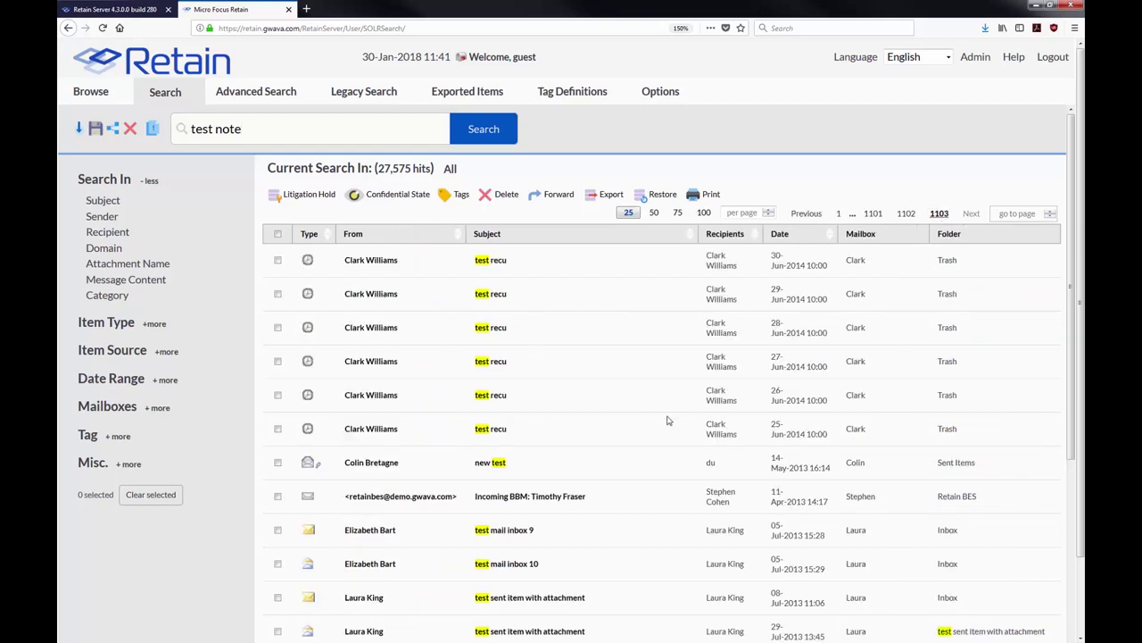
{"action": "scroll", "coordinate": [671, 419], "scroll_direction": "down", "scroll_amount": 3}
{"action": "scroll", "coordinate": [671, 419], "scroll_direction": "up", "scroll_amount": 3}
{"action": "left_click", "coordinate": [839, 214]}
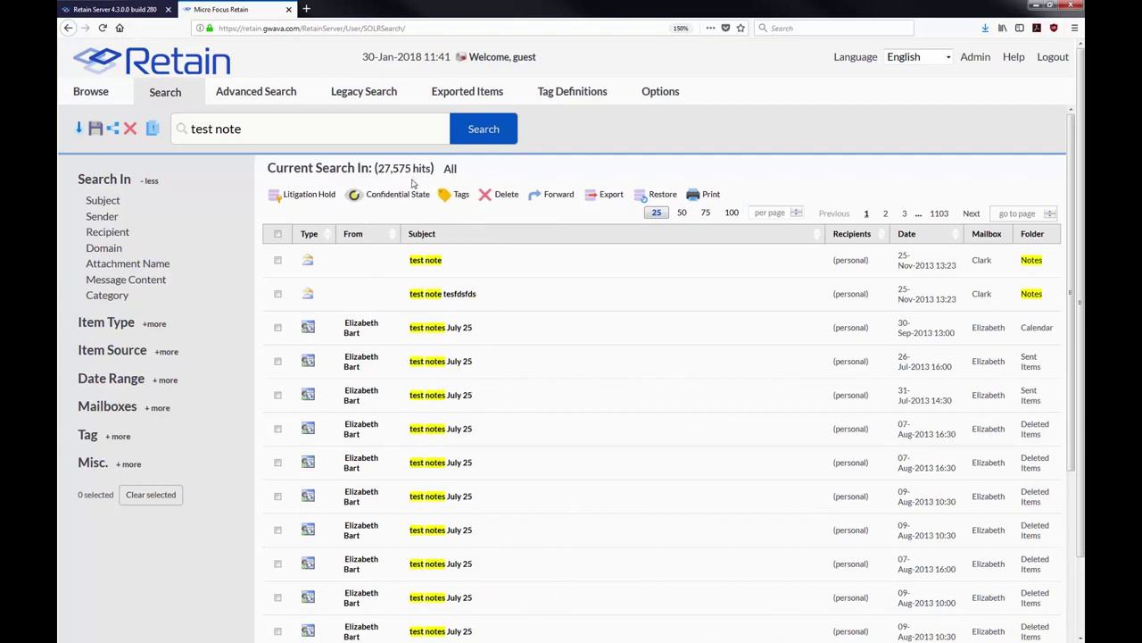
Filter the "test note" results to the Mail item type and the Received item source.
{"action": "left_click", "coordinate": [164, 351]}
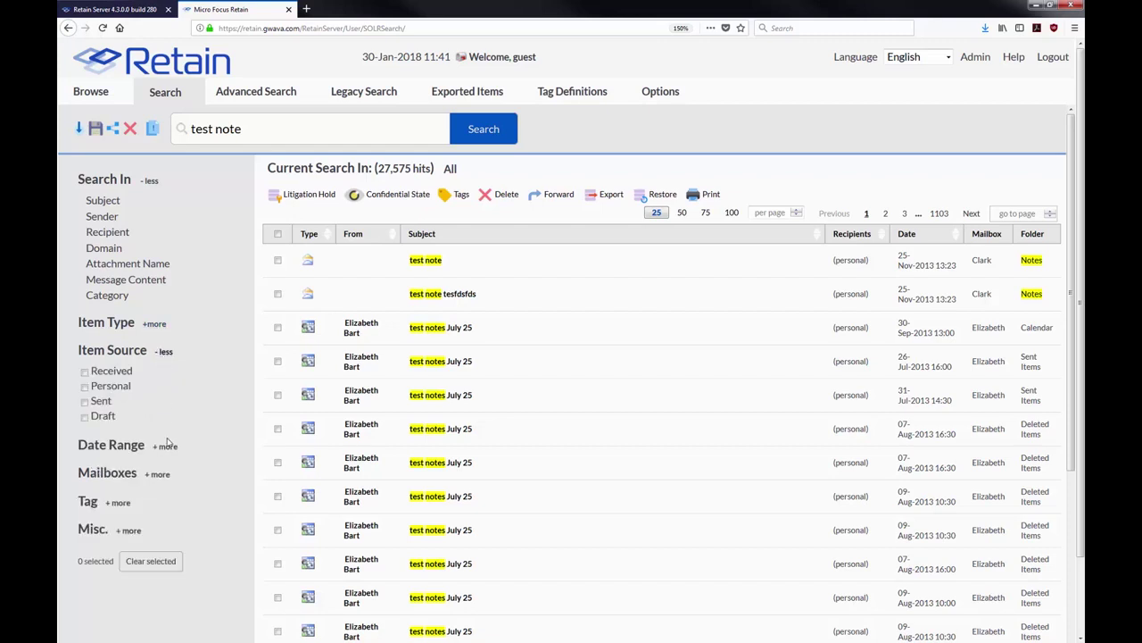
{"action": "left_click", "coordinate": [153, 325]}
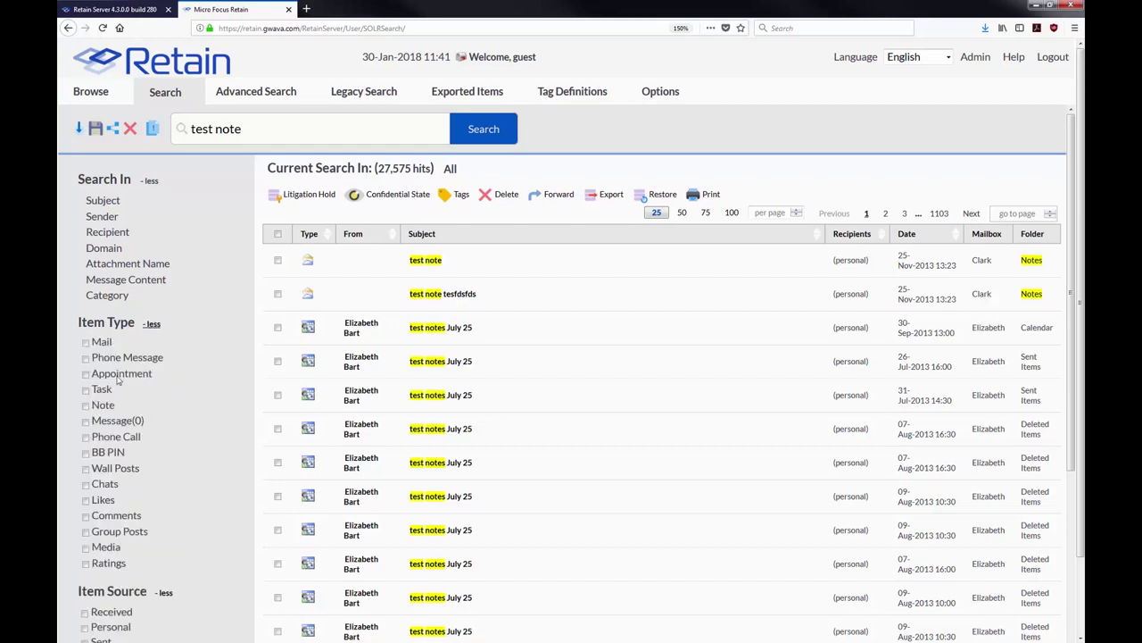
{"action": "left_click", "coordinate": [86, 343]}
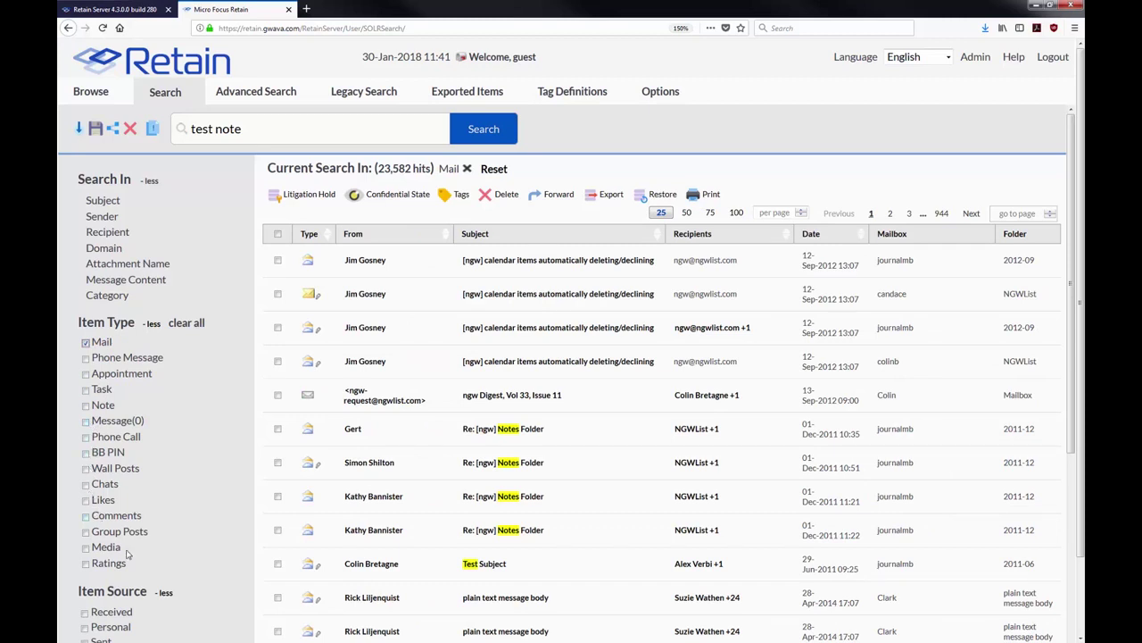
{"action": "left_click", "coordinate": [86, 613]}
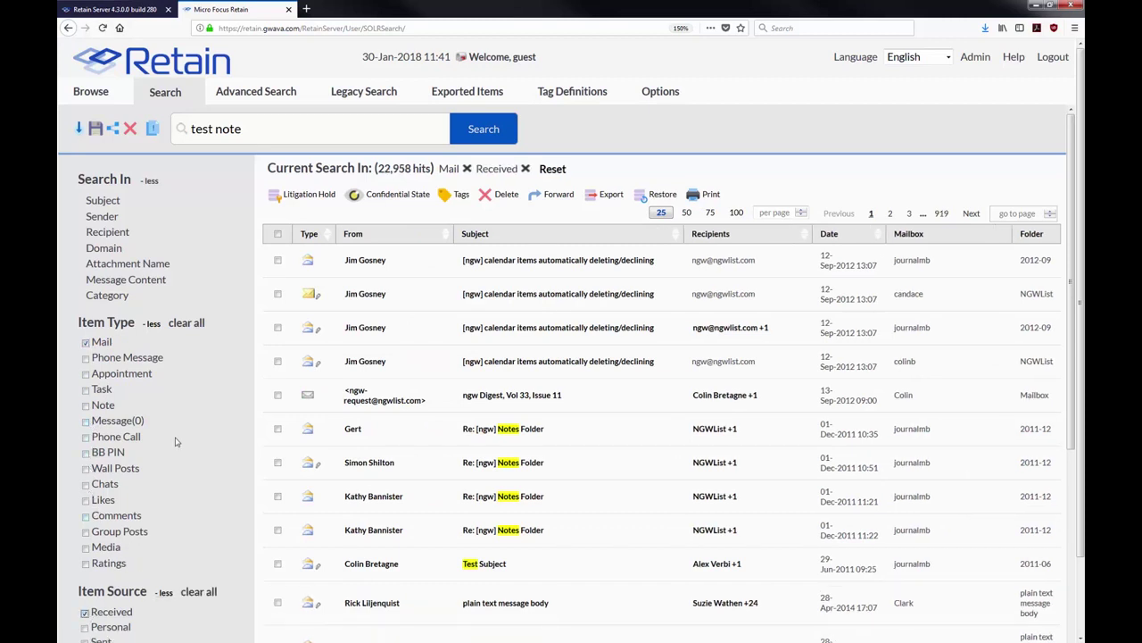
{"action": "scroll", "coordinate": [176, 441], "scroll_direction": "down", "scroll_amount": 5}
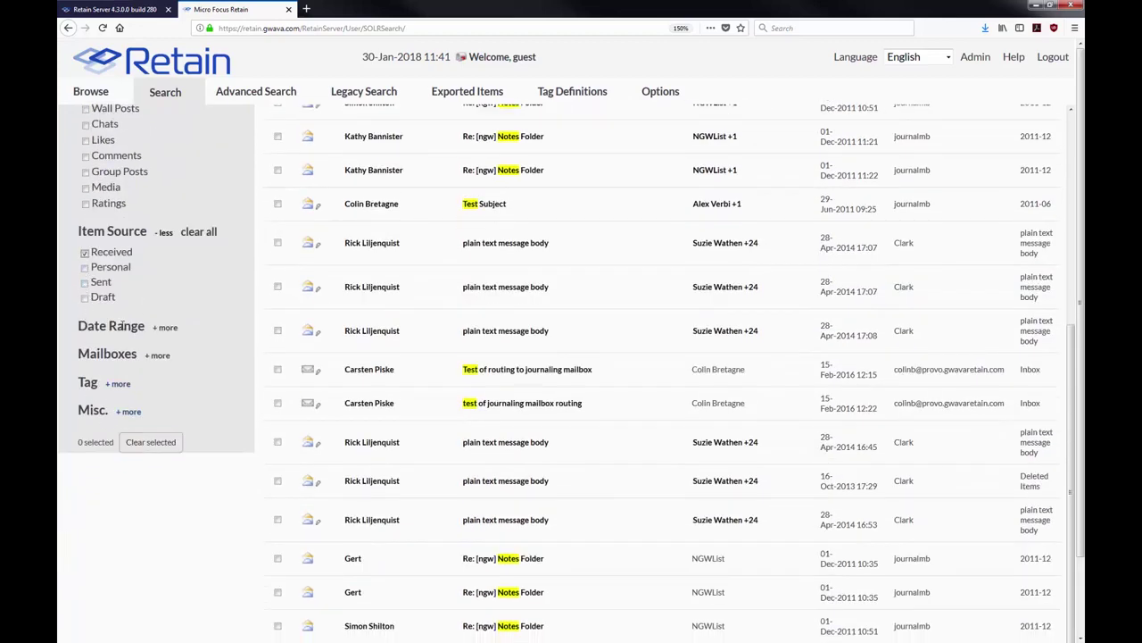
Switch the item type filter on the "test note" results from Mail to BB PIN, keeping the Received source.
{"action": "scroll", "coordinate": [165, 319], "scroll_direction": "up", "scroll_amount": 3}
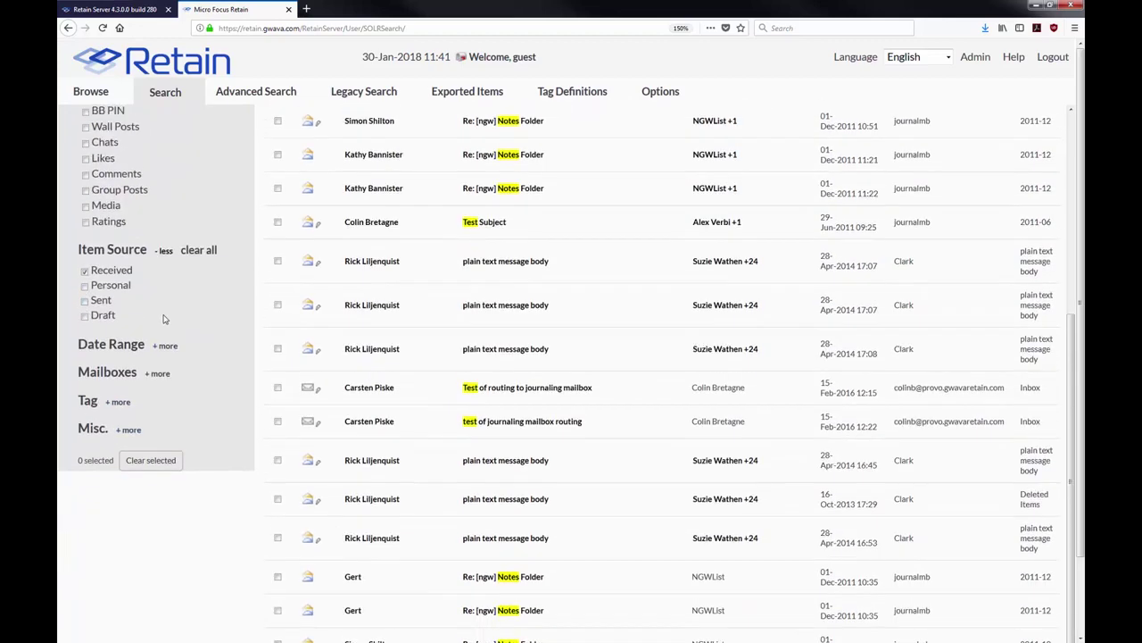
{"action": "scroll", "coordinate": [163, 320], "scroll_direction": "up", "scroll_amount": 2}
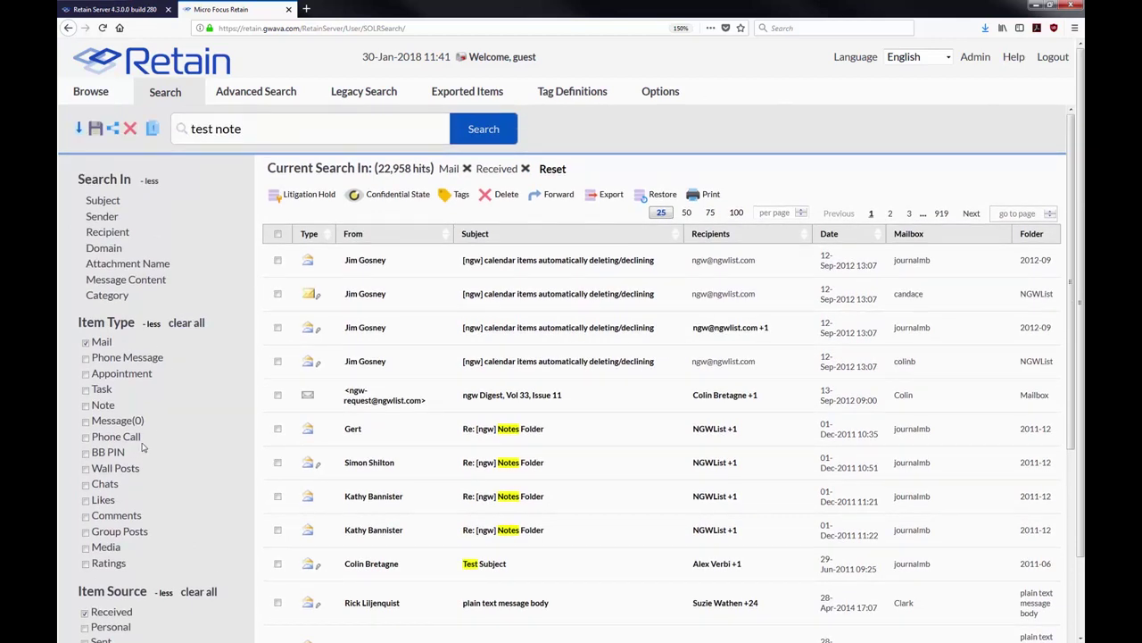
{"action": "left_click", "coordinate": [87, 452]}
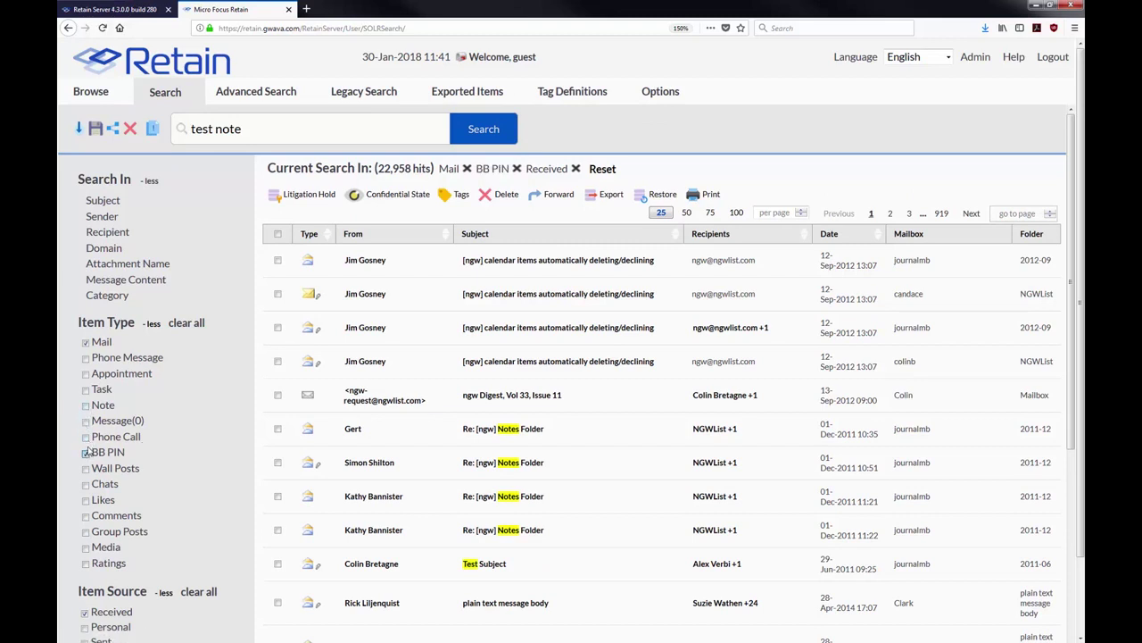
{"action": "left_click", "coordinate": [85, 342]}
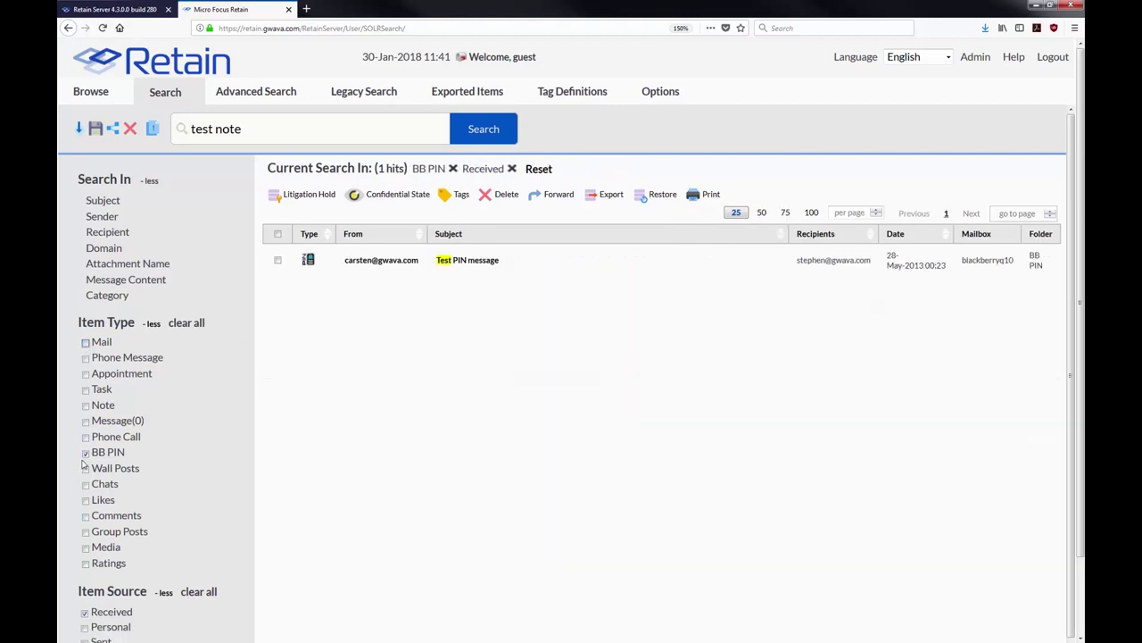
Replace the BB PIN filter with Phone Call, Wall Posts and Likes in turn, clearing each item type after checking its results.
{"action": "left_click", "coordinate": [86, 453]}
{"action": "left_click", "coordinate": [86, 437]}
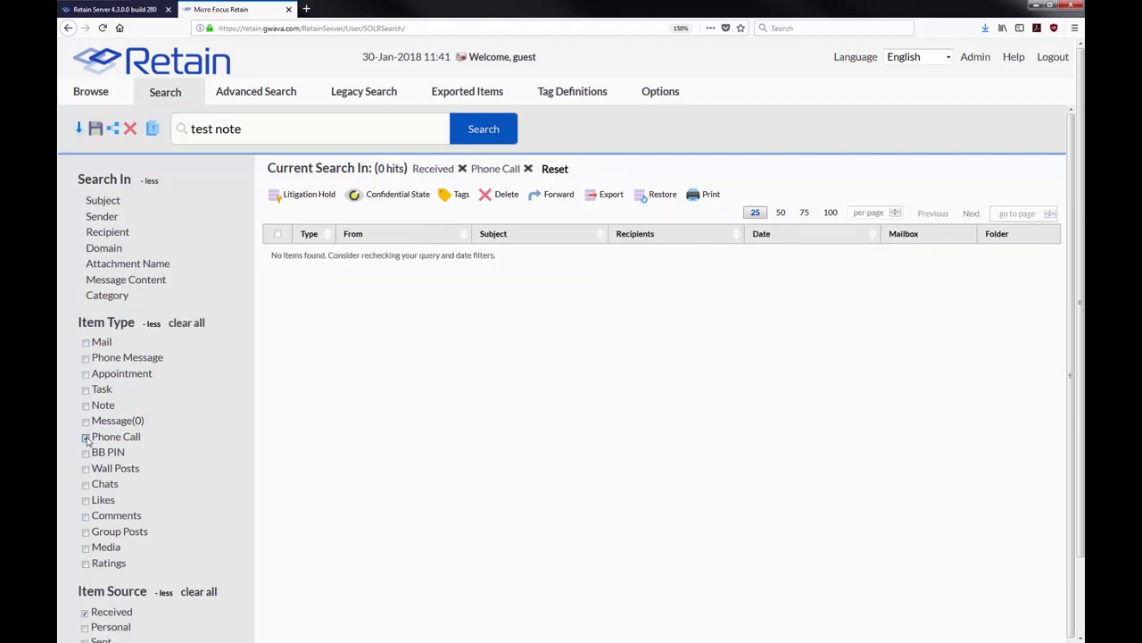
{"action": "left_click", "coordinate": [86, 438]}
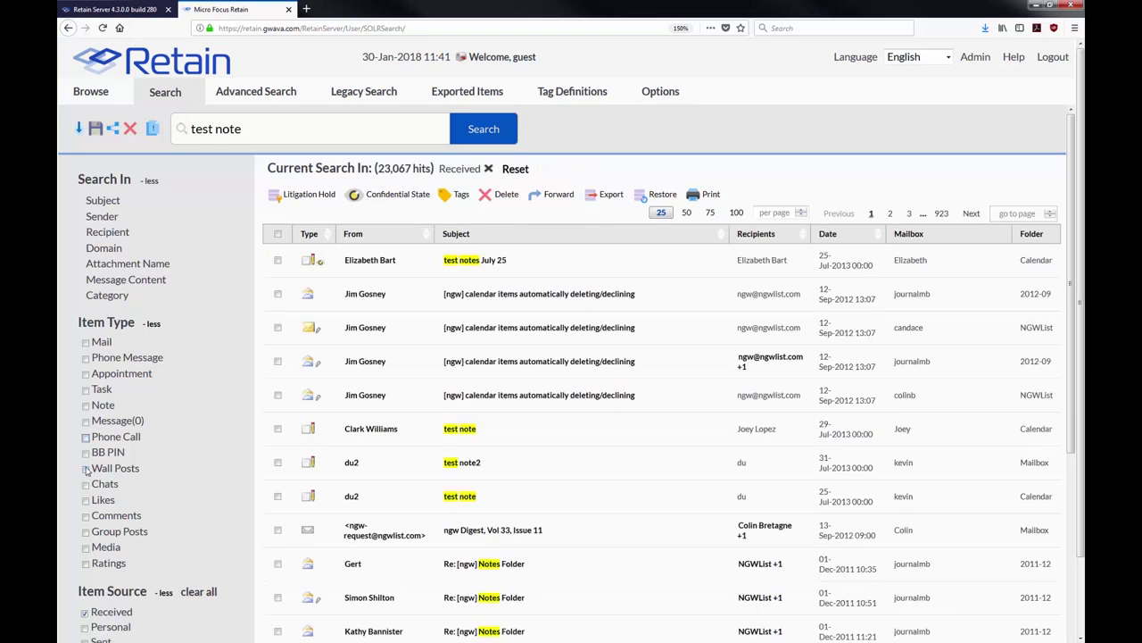
{"action": "left_click", "coordinate": [86, 470]}
{"action": "left_click", "coordinate": [86, 469]}
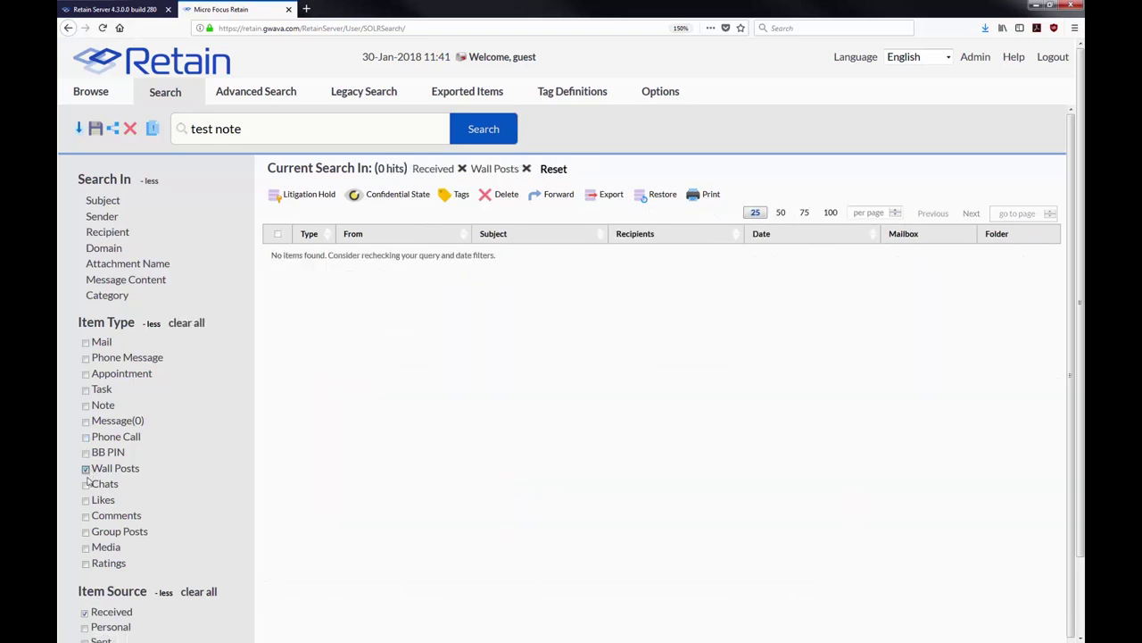
{"action": "left_click", "coordinate": [86, 501]}
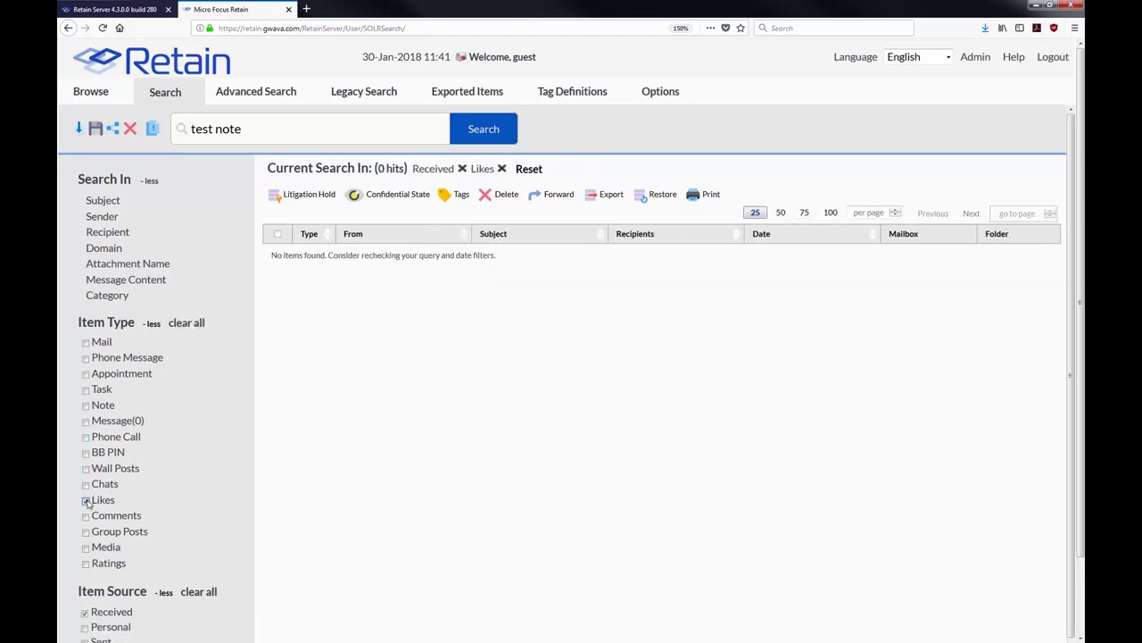
{"action": "left_click", "coordinate": [85, 501]}
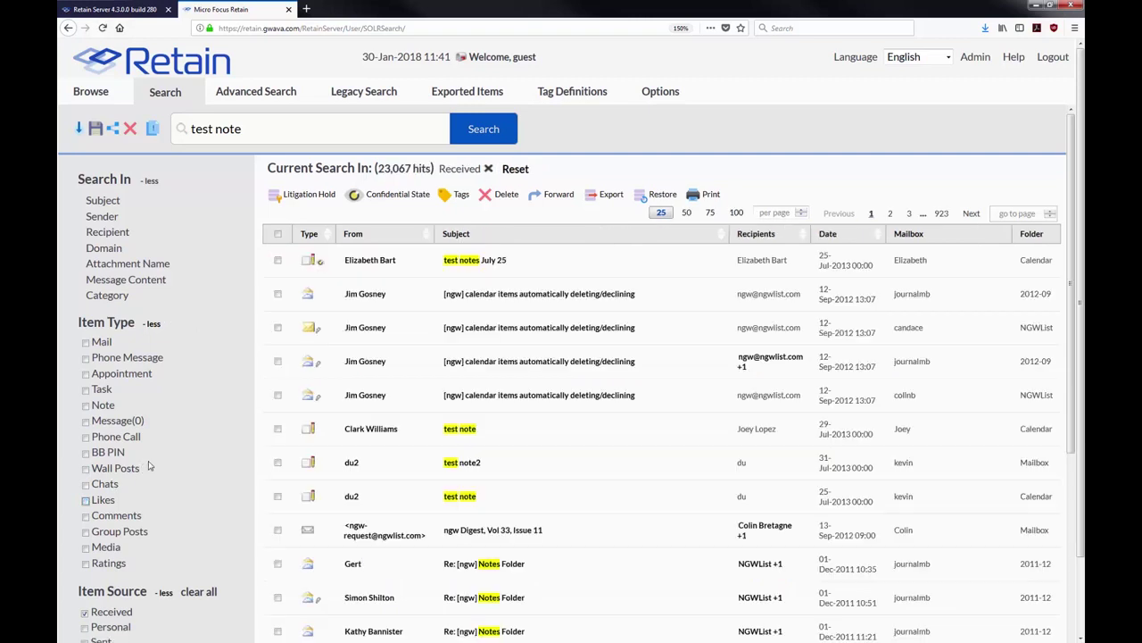
Filter the "test note" results to the Mail item type and change the item source from Received to Sent.
{"action": "left_click", "coordinate": [85, 342]}
{"action": "scroll", "coordinate": [143, 397], "scroll_direction": "down", "scroll_amount": 3}
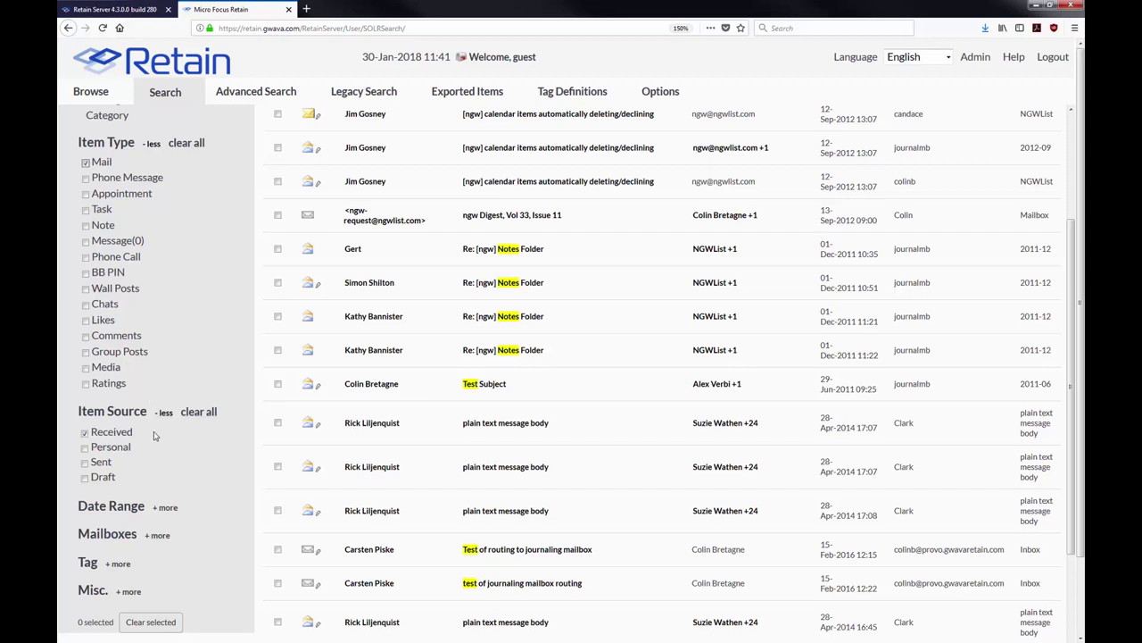
{"action": "left_click", "coordinate": [85, 463]}
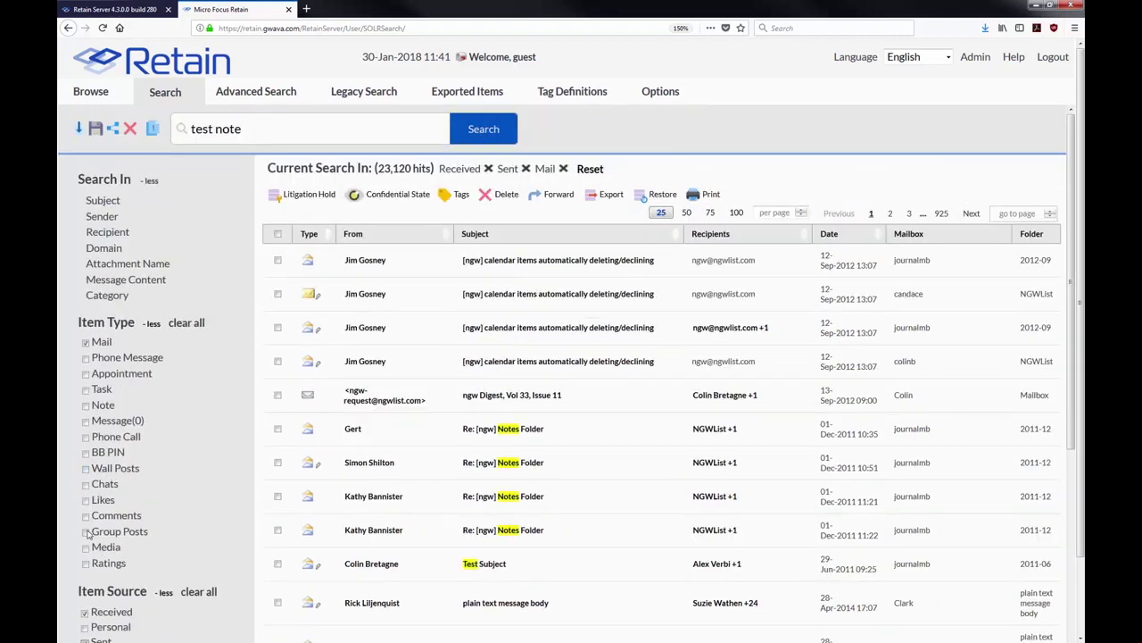
{"action": "left_click", "coordinate": [85, 432]}
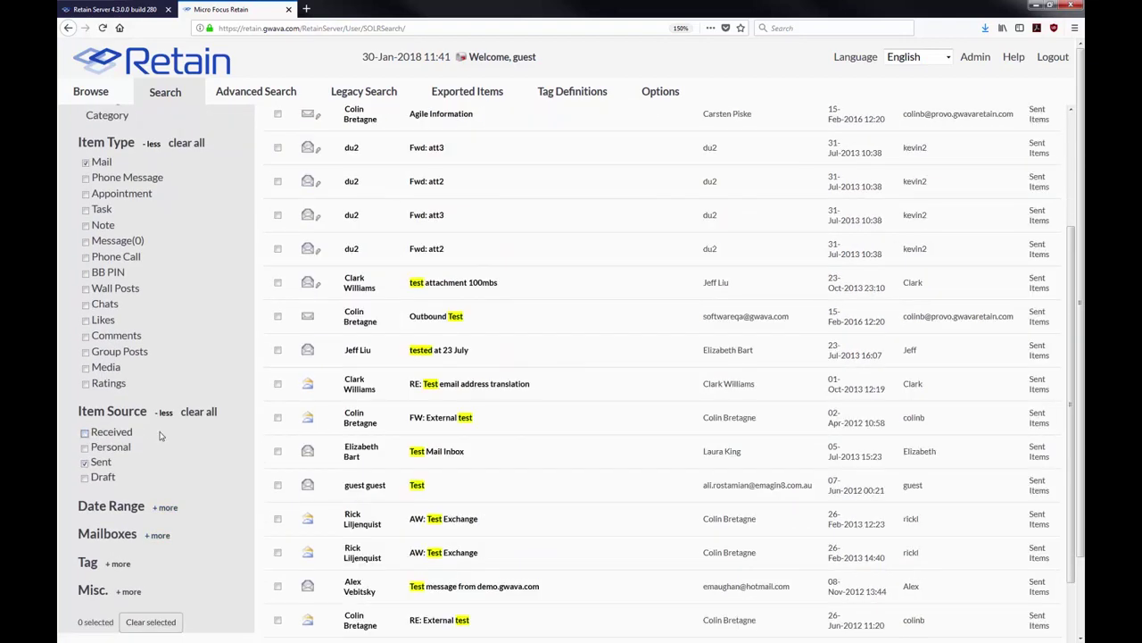
Examine the Advanced Search criteria with a second Subject condition joined by AND, discard them and return to the basic search.
{"action": "left_click", "coordinate": [246, 96]}
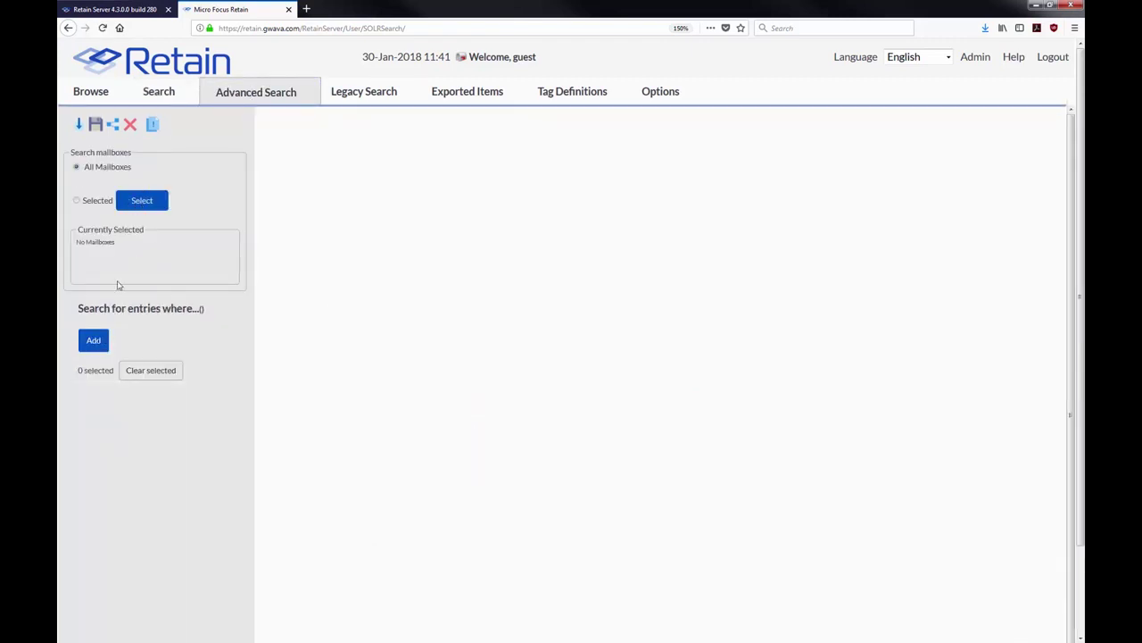
{"action": "left_click", "coordinate": [105, 340]}
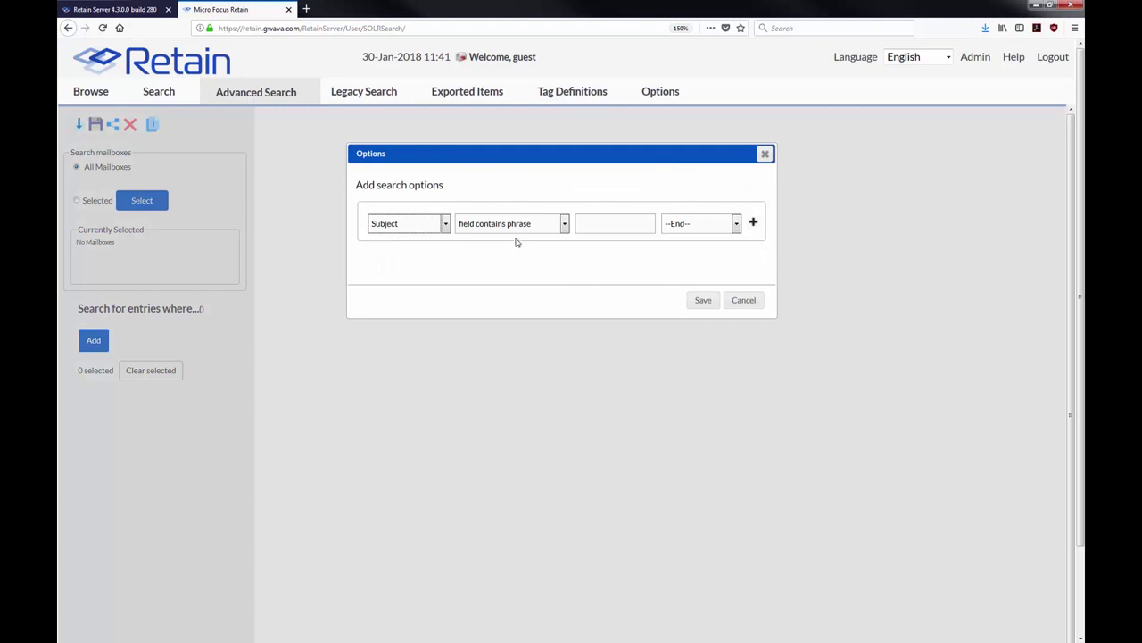
{"action": "left_click", "coordinate": [753, 223]}
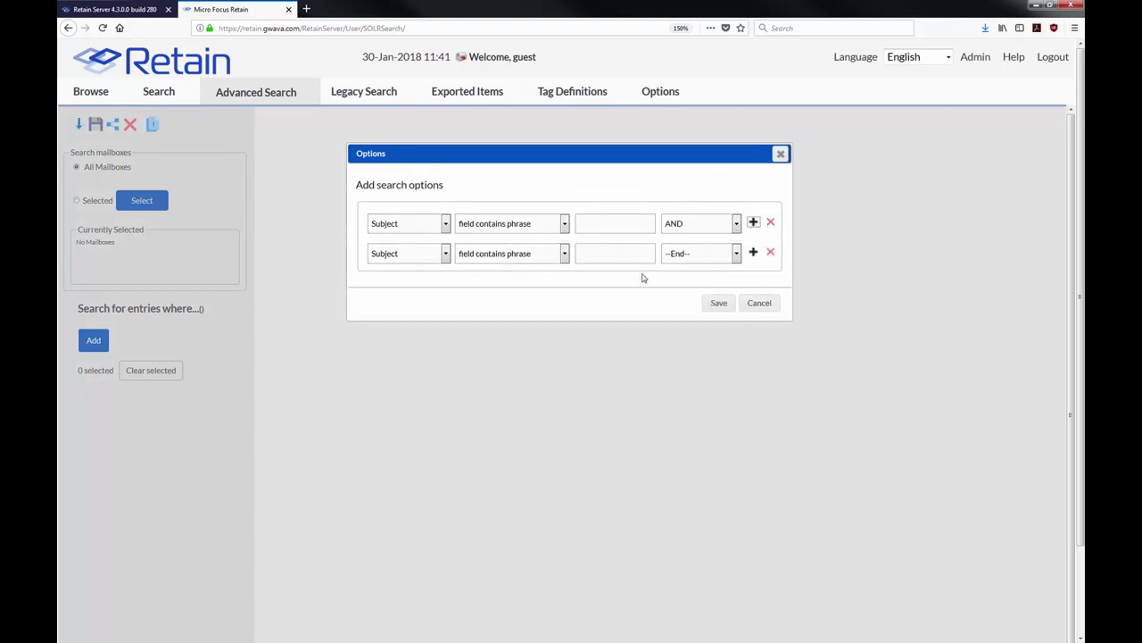
{"action": "left_click", "coordinate": [759, 303]}
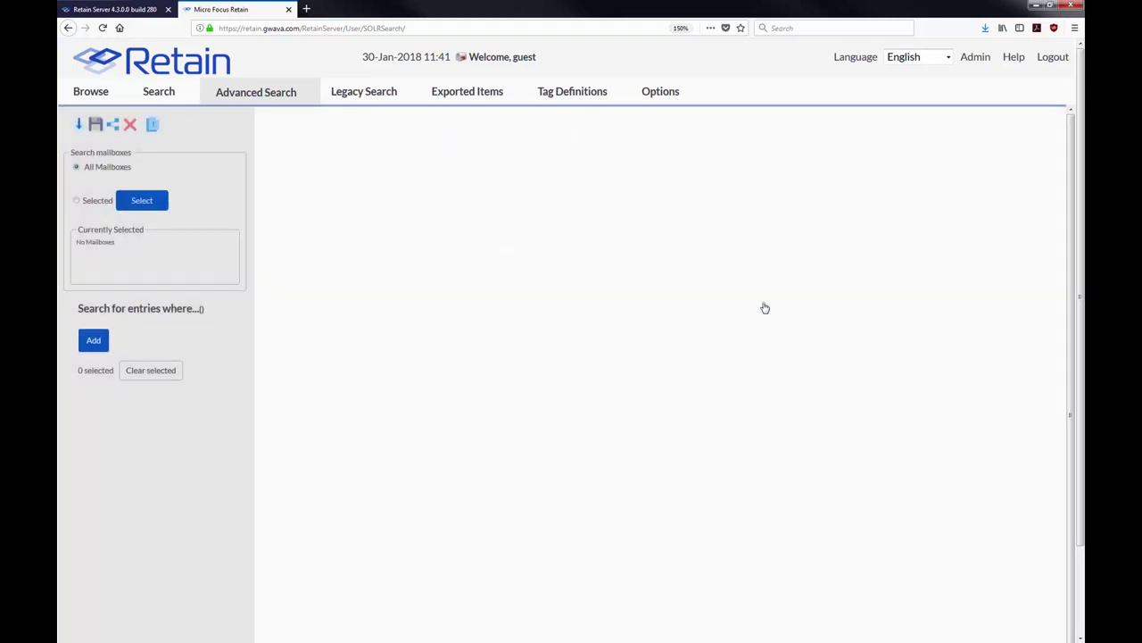
{"action": "left_click", "coordinate": [164, 93]}
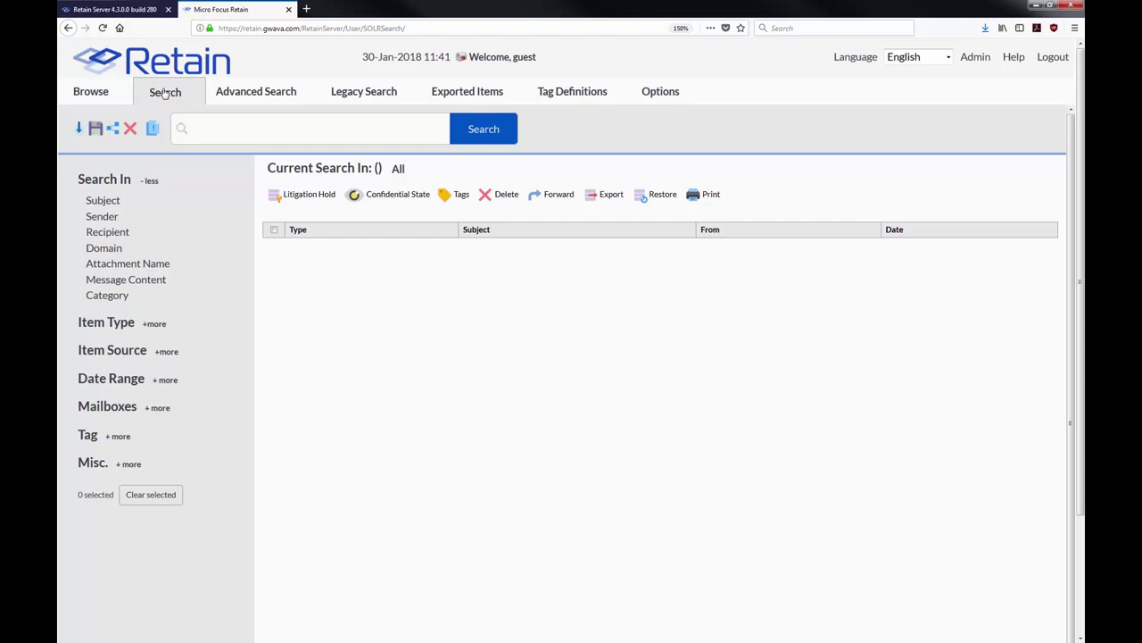
Switch from the browser back to the slide presentation and advance to the Unparalleled Security slide.
{"action": "left_click", "coordinate": [1036, 6]}
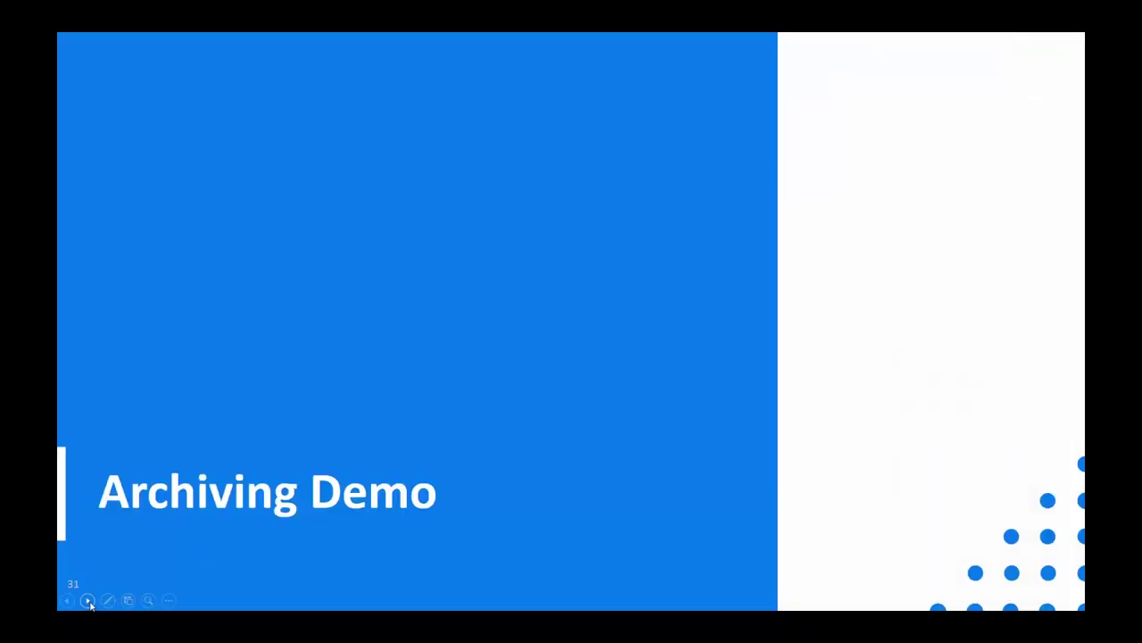
{"action": "left_click", "coordinate": [88, 601]}
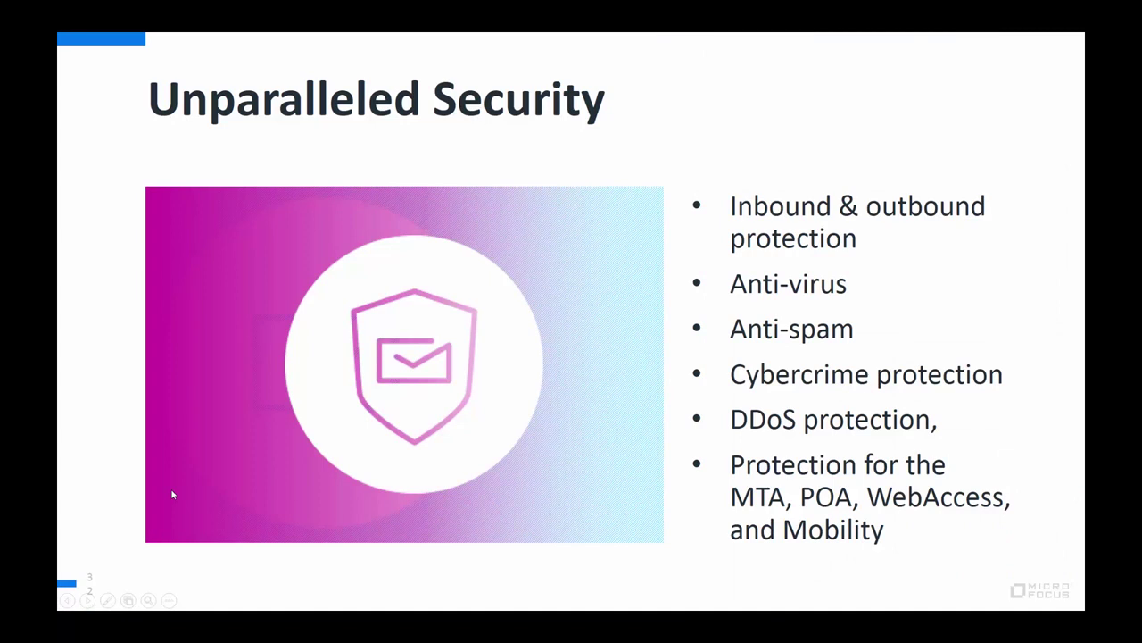